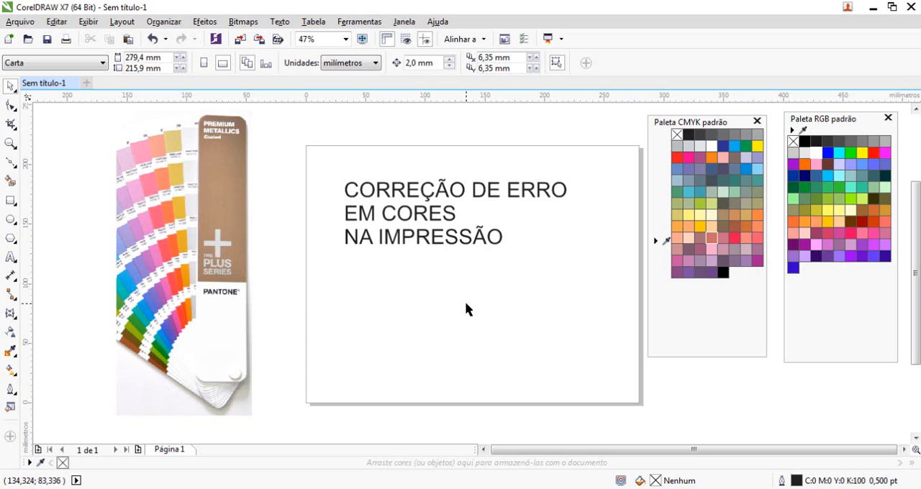
# Delete the text "CORREÇÃO DE ERRO EM CORES NA IMPRESSÃO" from the page.
pyautogui.click(488, 195)
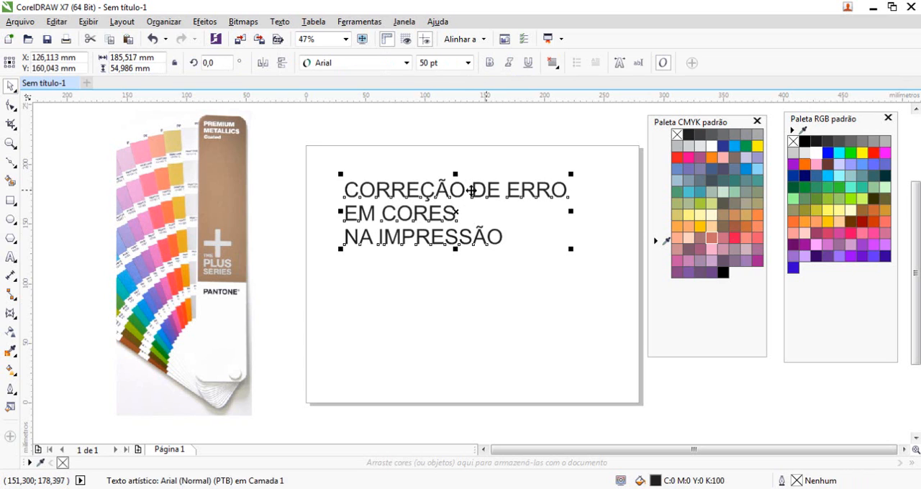
pyautogui.press('Delete')
pyautogui.click(230, 259)
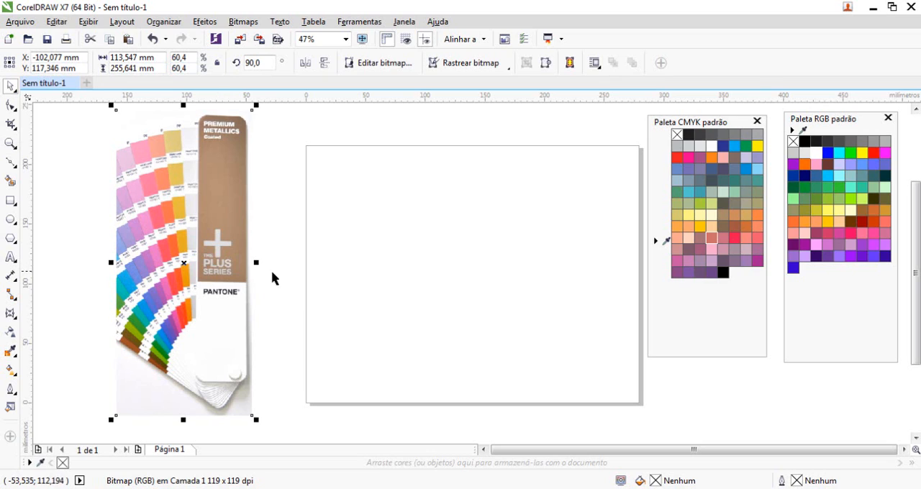
pyautogui.click(404, 227)
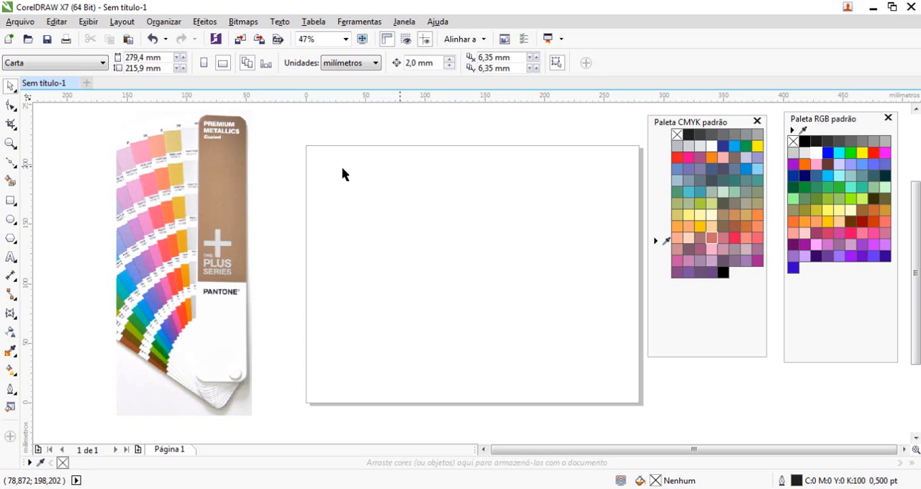
# Draw a white-filled rectangle about 27 mm wide and 22 mm high in the page's upper-left corner.
pyautogui.click(10, 201)
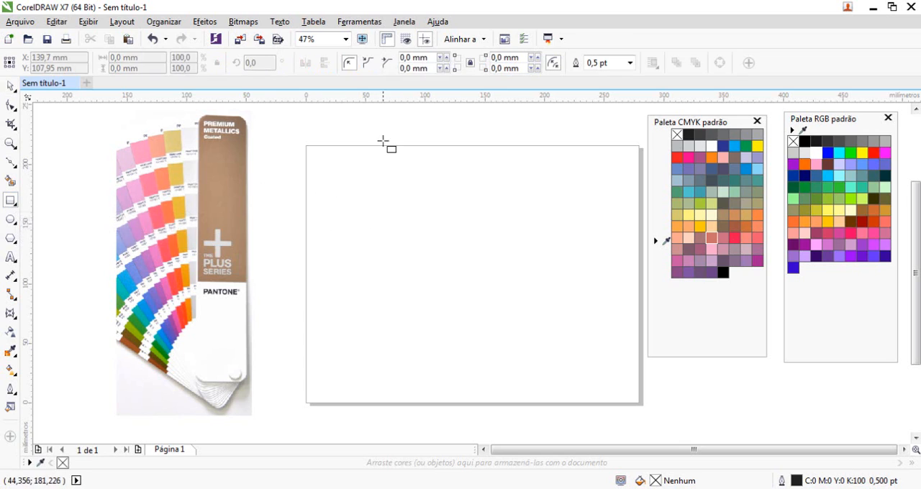
pyautogui.moveTo(317, 155); pyautogui.dragTo(394, 181)
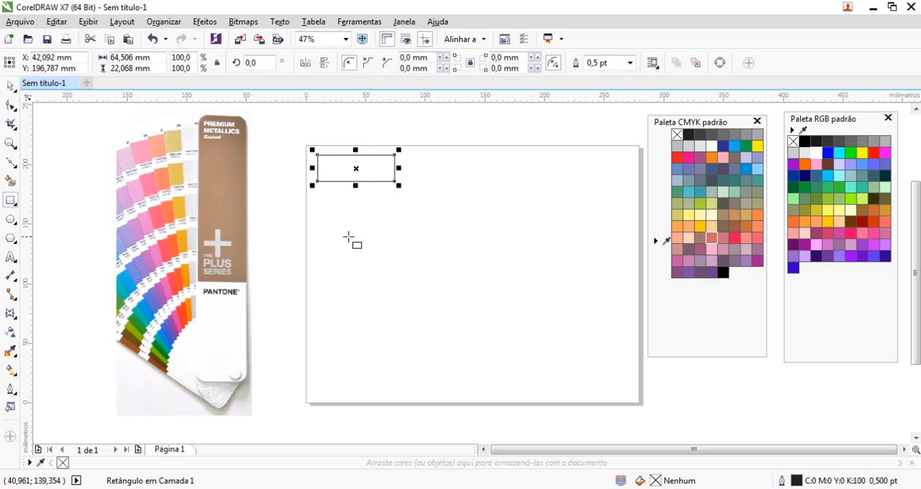
pyautogui.click(10, 87)
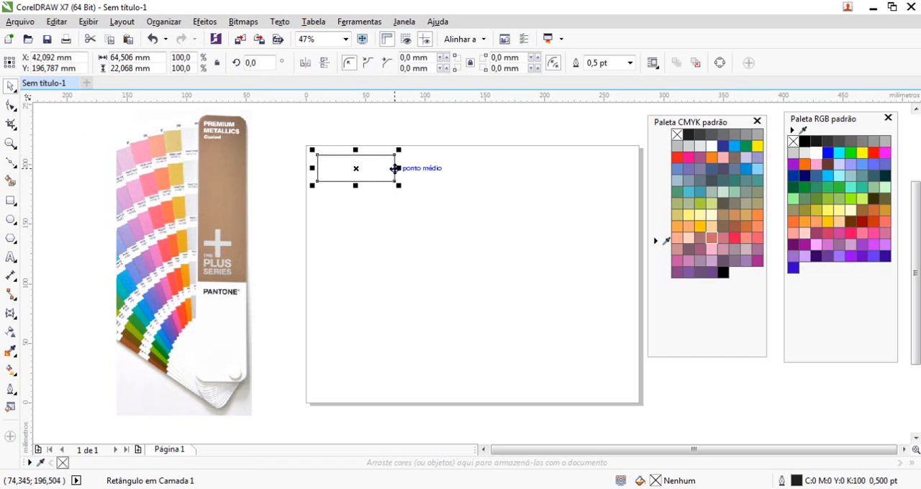
pyautogui.moveTo(398, 168); pyautogui.dragTo(351, 196)
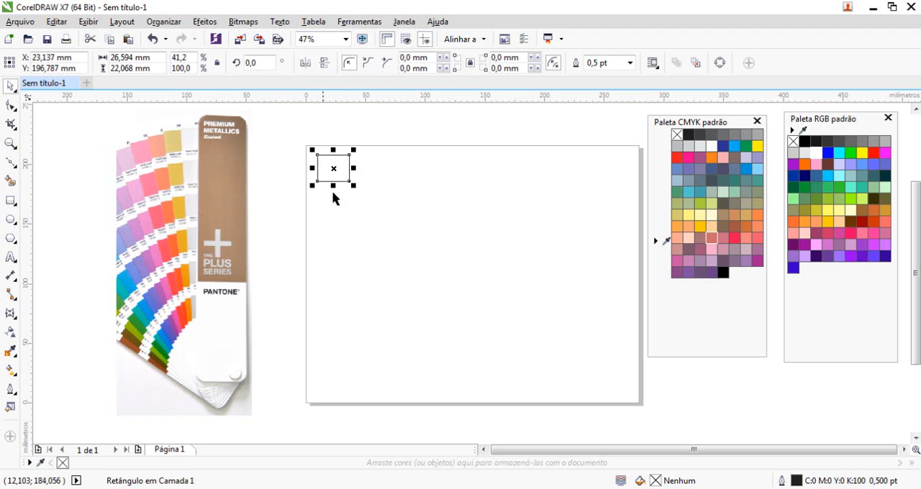
pyautogui.click(709, 149)
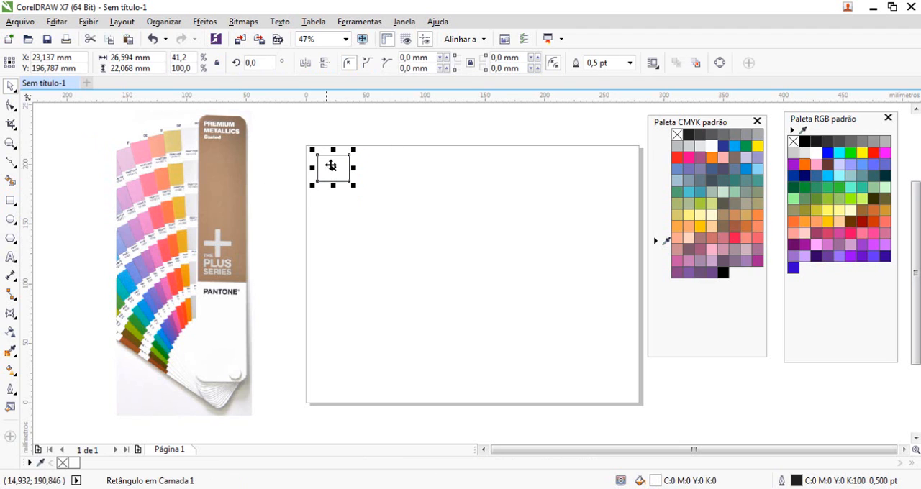
pyautogui.click(464, 201)
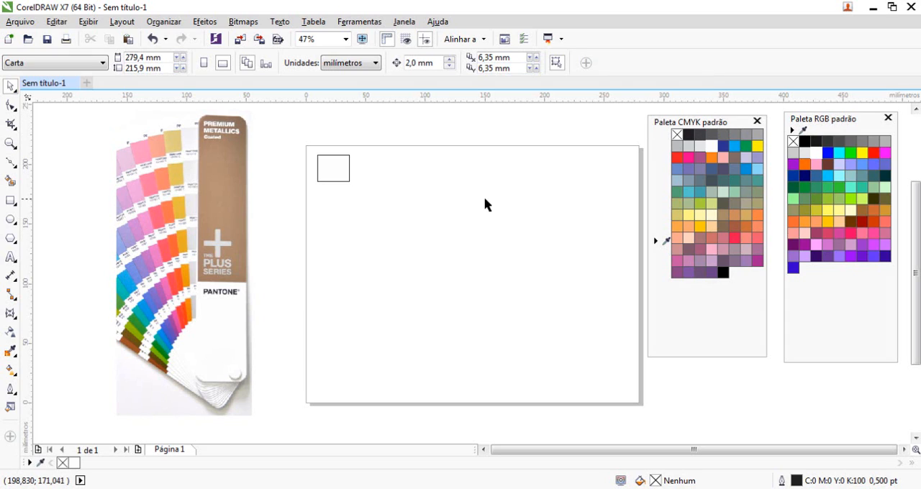
# Check which colour palettes are enabled for display.
pyautogui.click(344, 173)
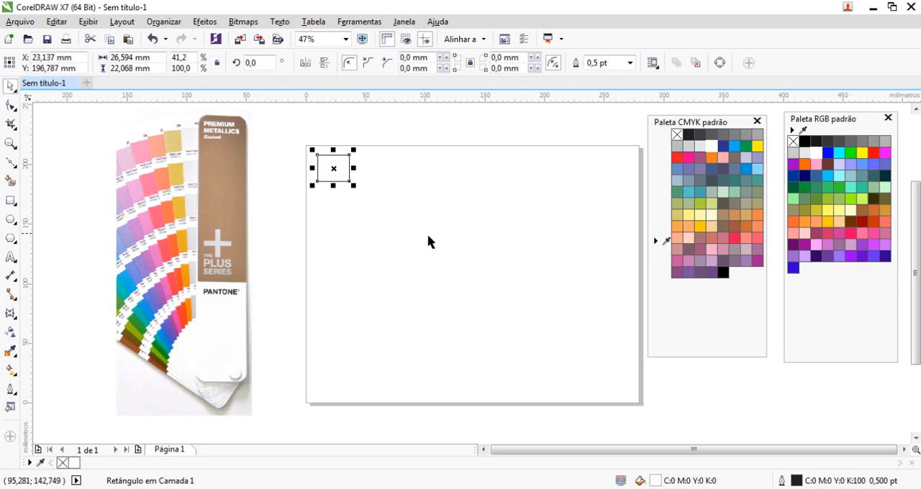
pyautogui.click(528, 214)
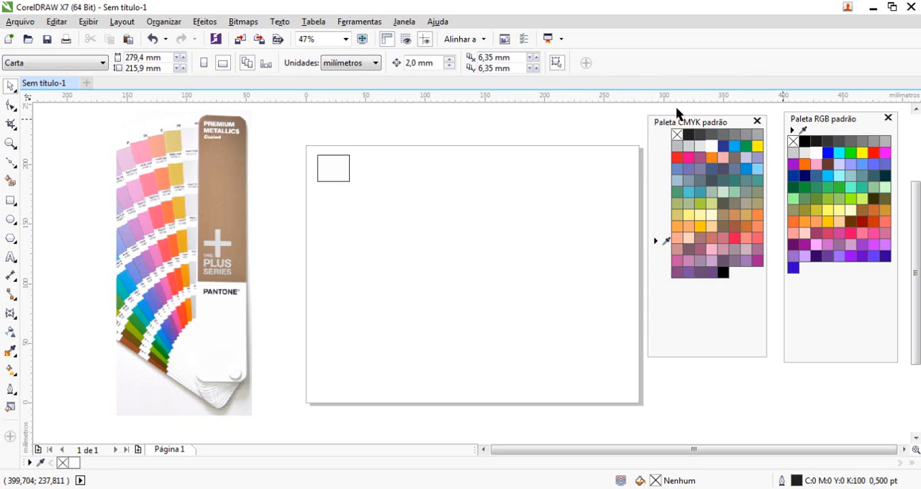
pyautogui.rightClick(512, 125)
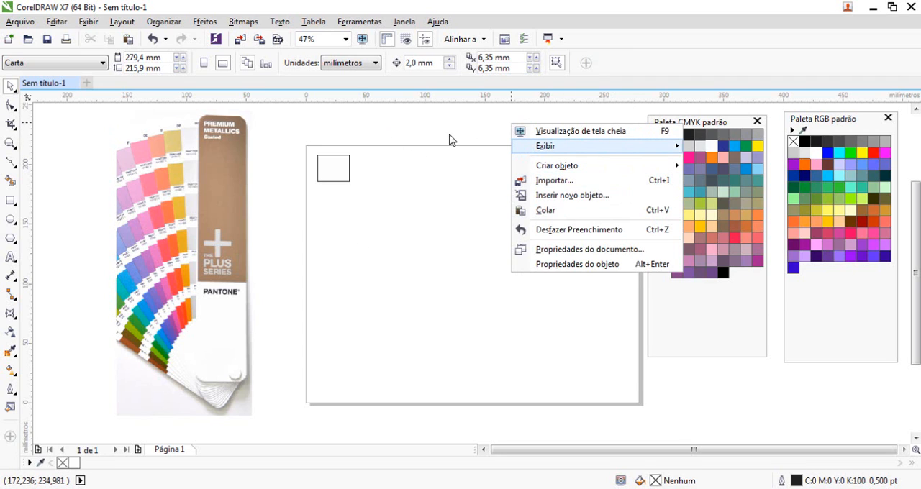
pyautogui.moveTo(558, 150)
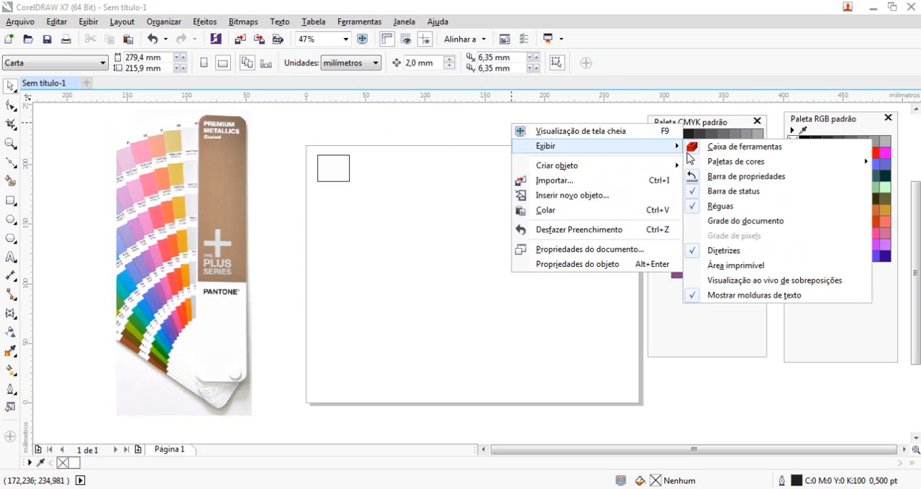
pyautogui.moveTo(731, 173)
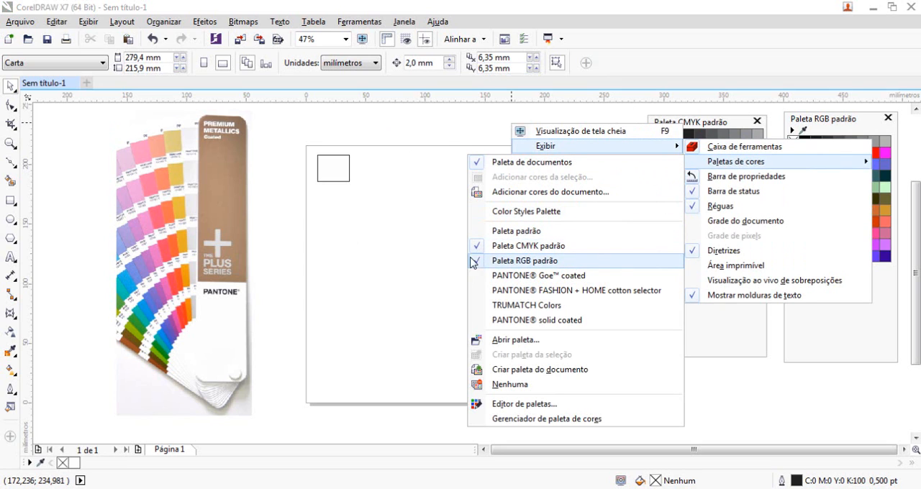
pyautogui.click(407, 205)
# Duplicate the white rectangle repeatedly to its right, making an evenly spaced row of nine across the page.
pyautogui.click(348, 175)
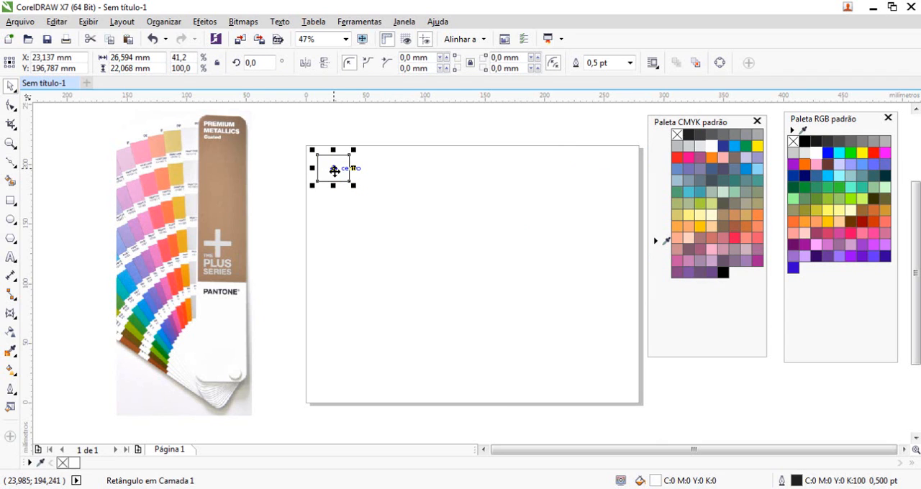
pyautogui.moveTo(334, 170); pyautogui.dragTo(371, 185)
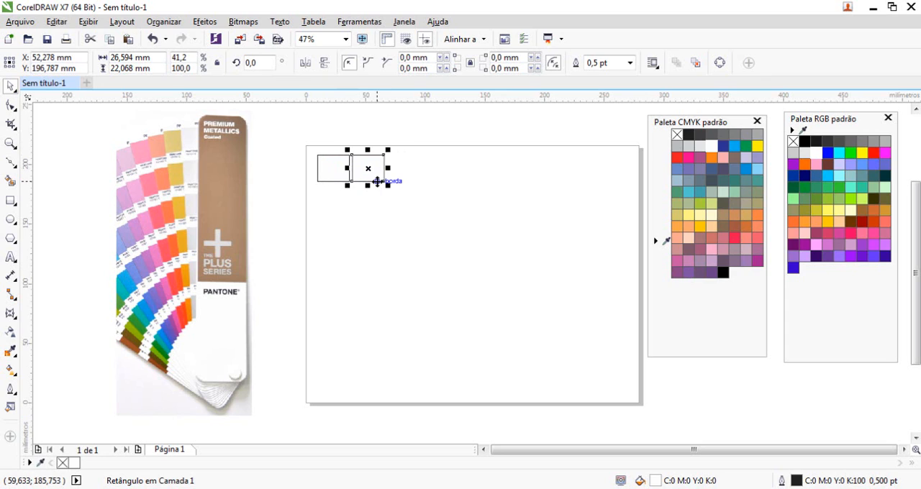
pyautogui.hotkey('ctrl', 'r')
pyautogui.hotkey('ctrl', 'r')
pyautogui.hotkey('ctrl', 'r')
pyautogui.hotkey('ctrl', 'r')
pyautogui.hotkey('ctrl', 'r')
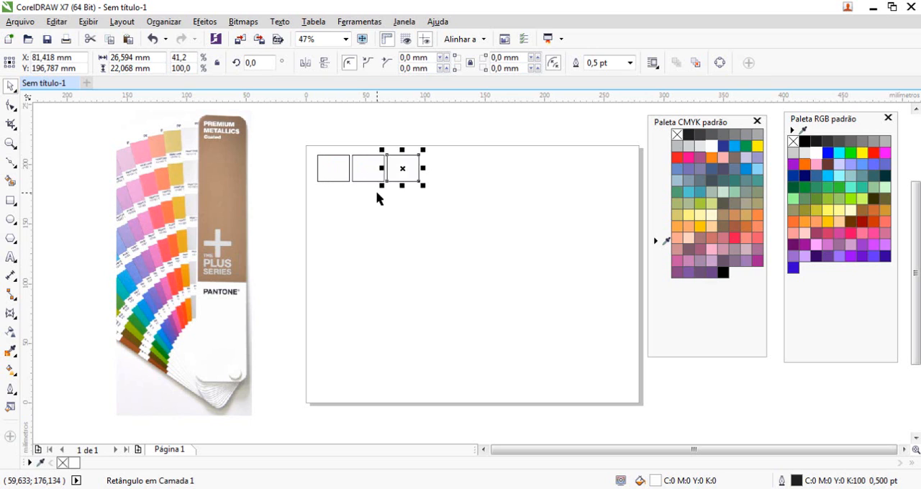
pyautogui.hotkey('ctrl', 'd')
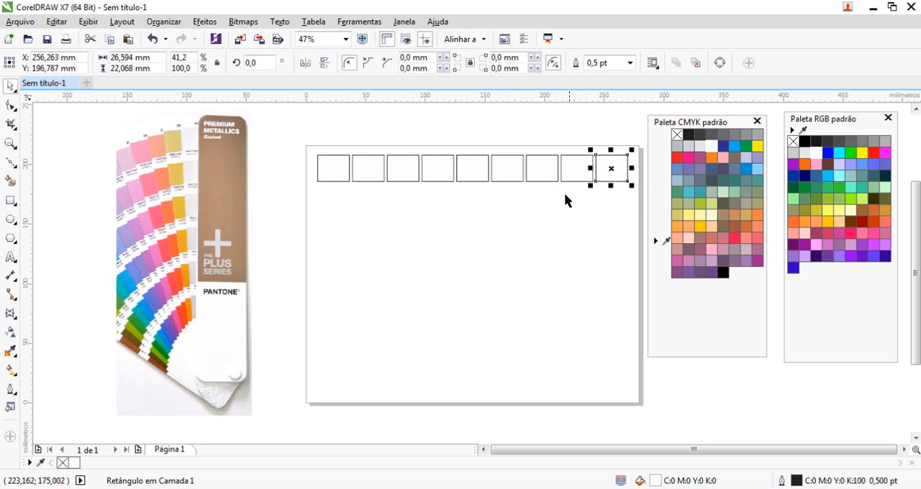
# Fill all nine rectangles with cyan (C:100 M:0 Y:0 K:0) and stretch the middle one to about 32 mm high.
pyautogui.moveTo(295, 136); pyautogui.dragTo(651, 195)
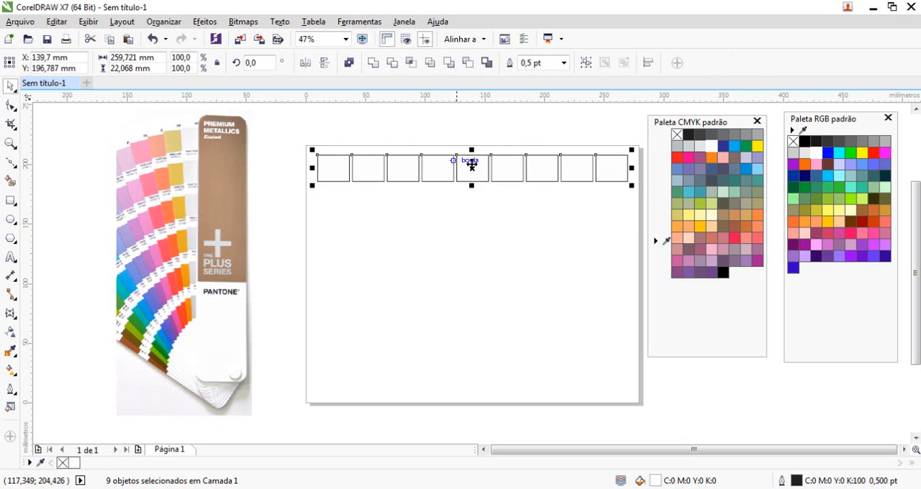
pyautogui.click(735, 147)
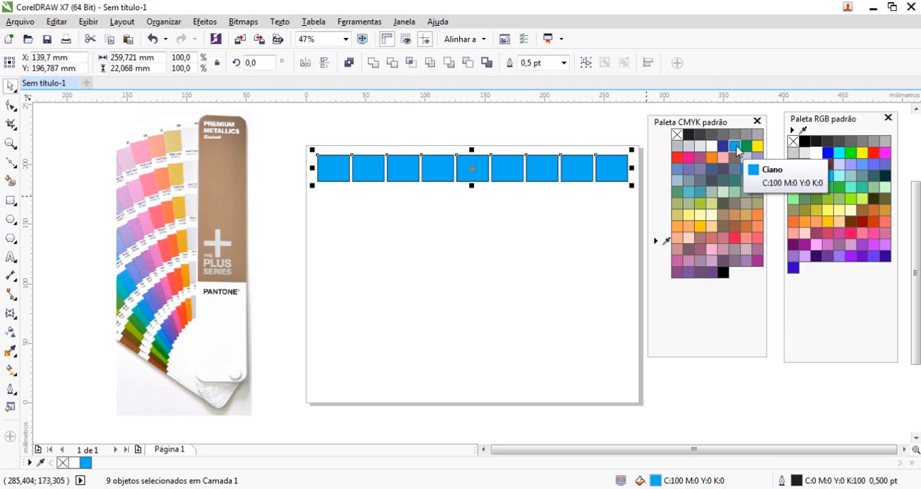
pyautogui.click(311, 175)
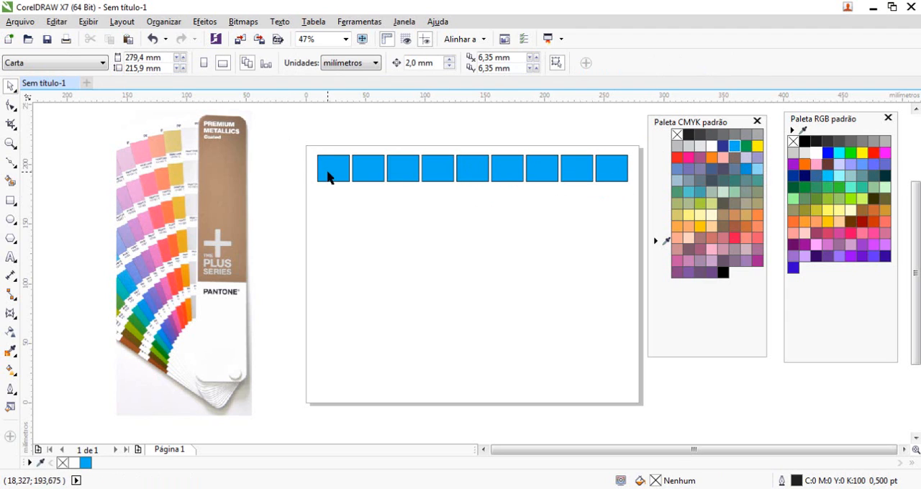
pyautogui.click(463, 178)
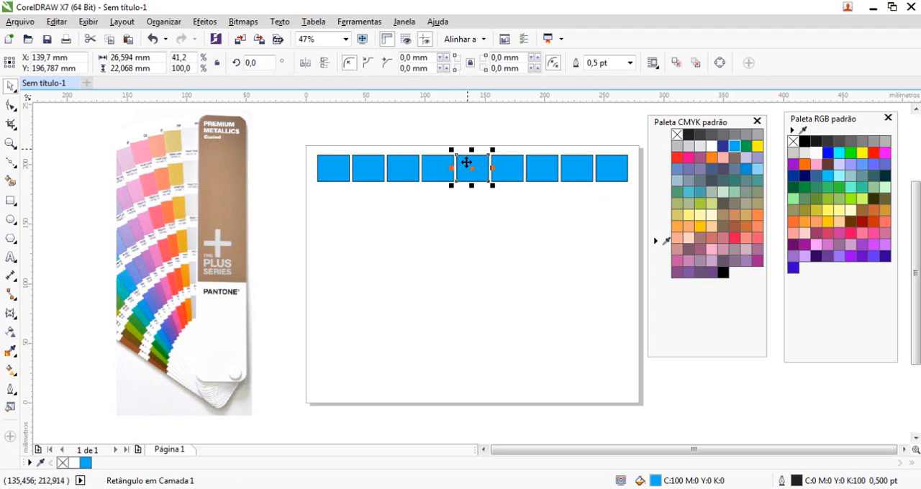
pyautogui.moveTo(471, 186); pyautogui.dragTo(474, 190)
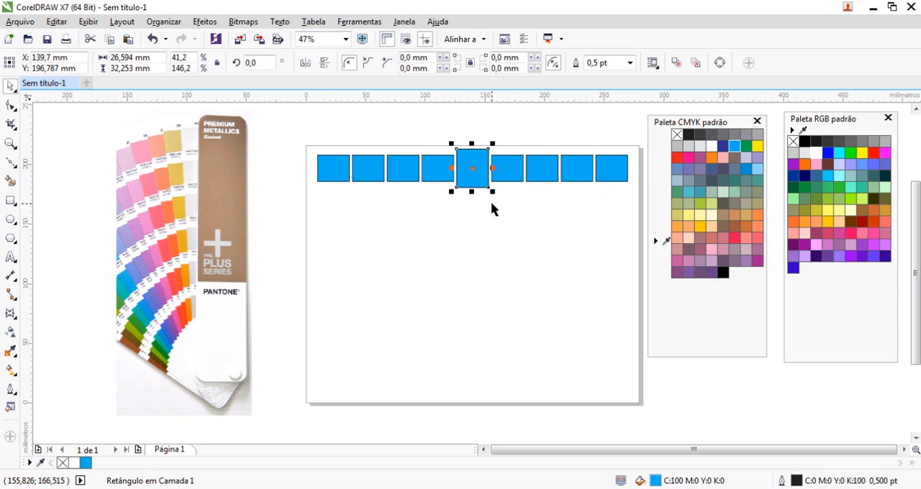
# Tint the first rectangle right of the tall middle one with white to C:81 M:0 Y:0 K:0.
pyautogui.click(510, 173)
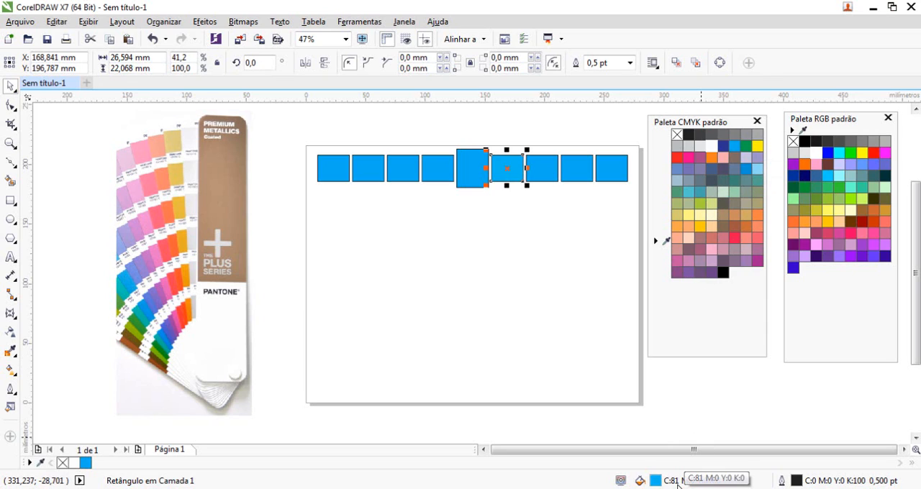
pyautogui.keyDown('ctrl'); pyautogui.click(712, 146); pyautogui.keyUp('ctrl')
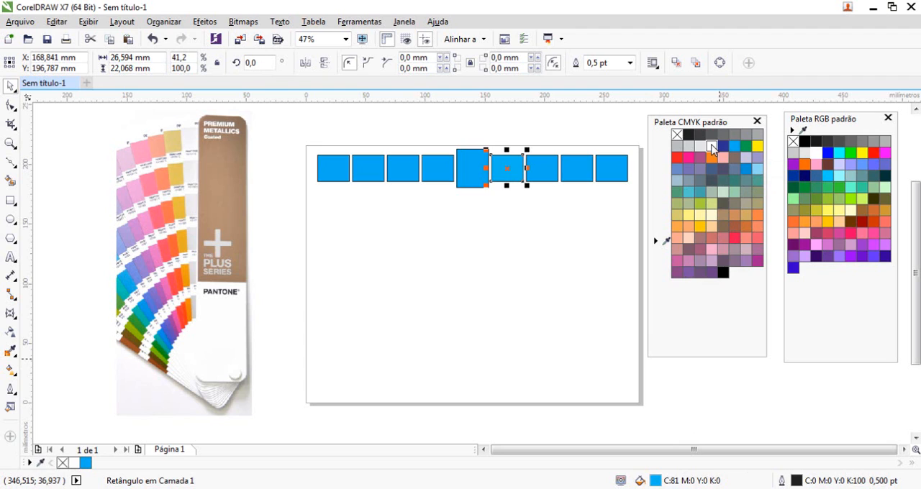
pyautogui.click(535, 219)
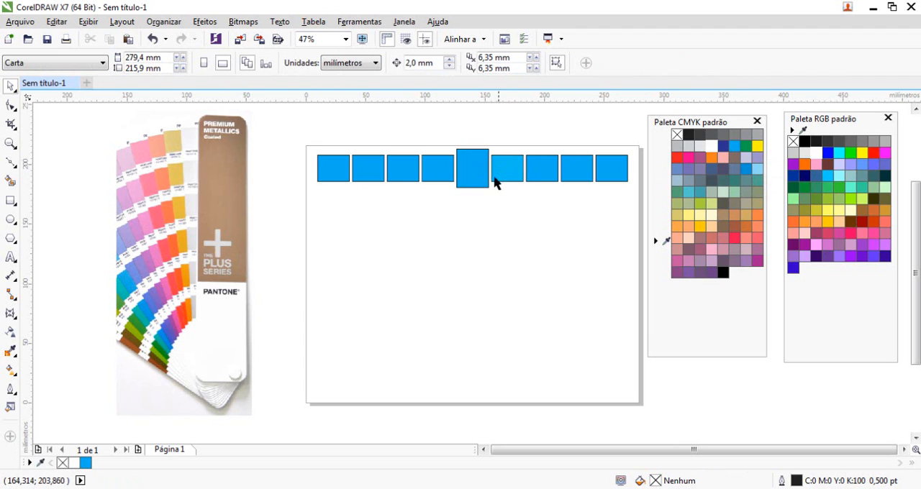
# Tint the seventh rectangle in the row with white in small increments to C:53 M:0 Y:0 K:0.
pyautogui.click(545, 172)
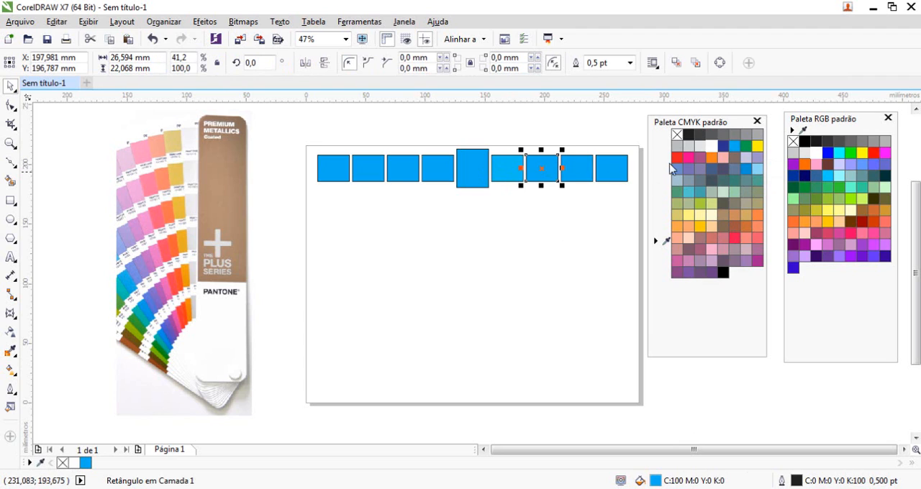
pyautogui.keyDown('ctrl'); pyautogui.click(713, 146); pyautogui.keyUp('ctrl')
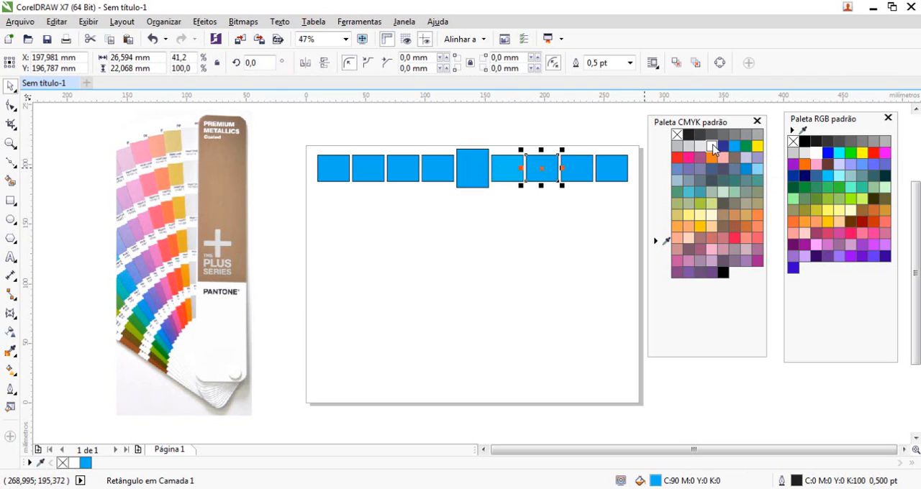
pyautogui.keyDown('ctrl'); pyautogui.click(713, 147); pyautogui.keyUp('ctrl')
pyautogui.keyDown('ctrl'); pyautogui.click(713, 146); pyautogui.keyUp('ctrl')
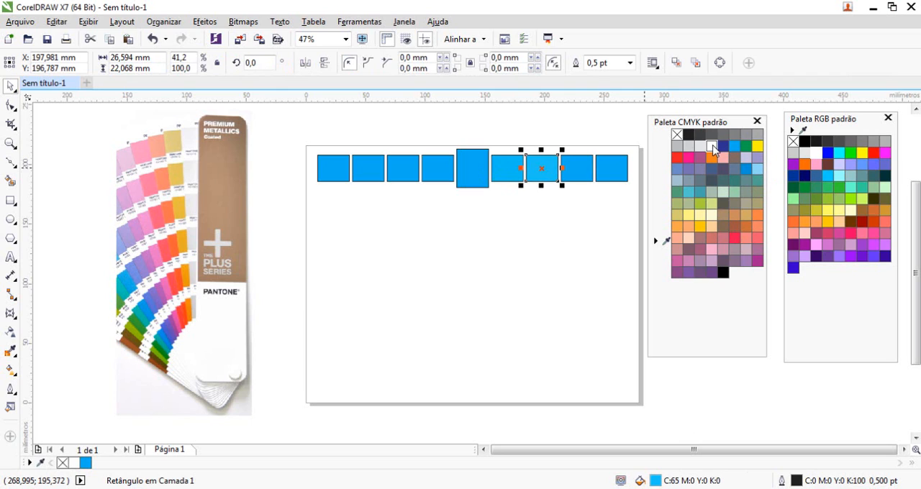
pyautogui.keyDown('ctrl'); pyautogui.click(712, 147); pyautogui.keyUp('ctrl')
pyautogui.keyDown('ctrl'); pyautogui.click(712, 147); pyautogui.keyUp('ctrl')
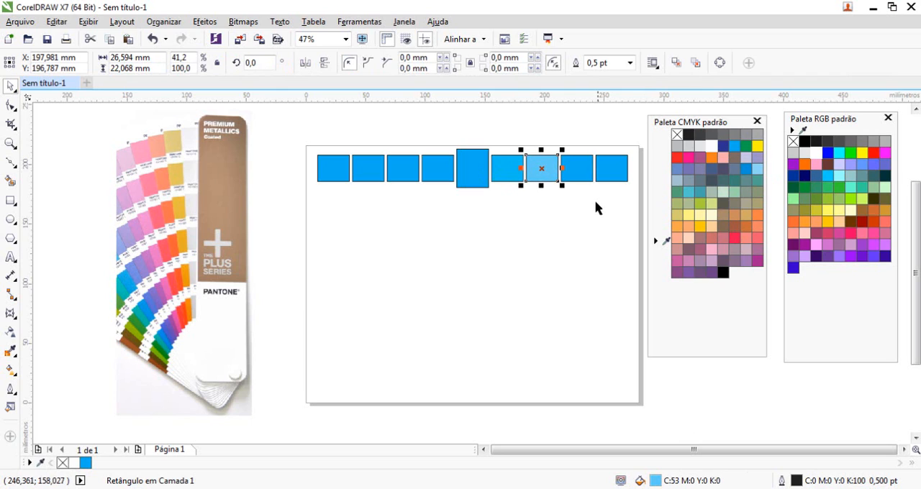
# Tint the eighth rectangle in the row with white in small increments to C:39 M:0 Y:0 K:0.
pyautogui.click(581, 180)
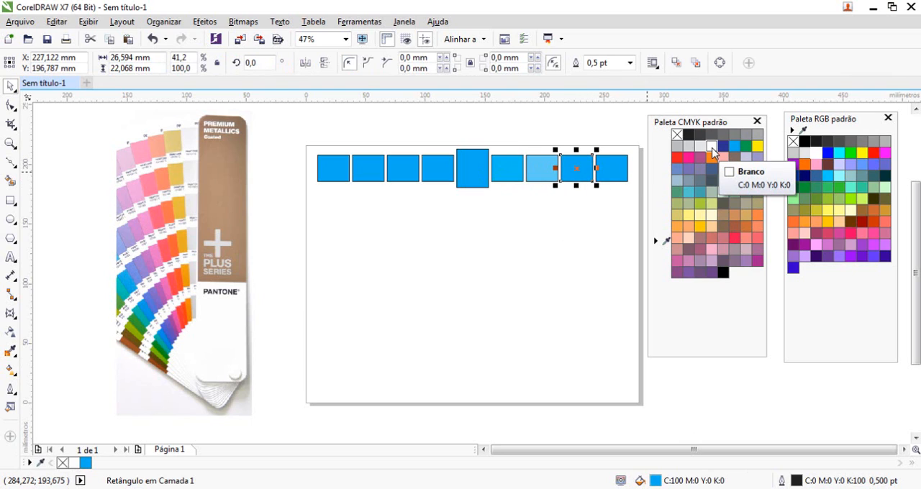
pyautogui.keyDown('ctrl'); pyautogui.click(713, 147); pyautogui.keyUp('ctrl')
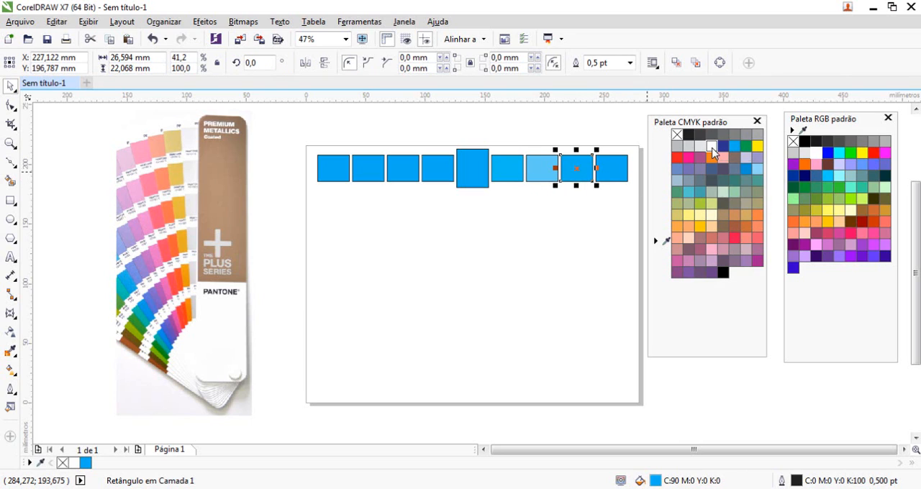
pyautogui.keyDown('ctrl'); pyautogui.click(712, 147); pyautogui.keyUp('ctrl')
pyautogui.keyDown('ctrl'); pyautogui.click(712, 147); pyautogui.keyUp('ctrl')
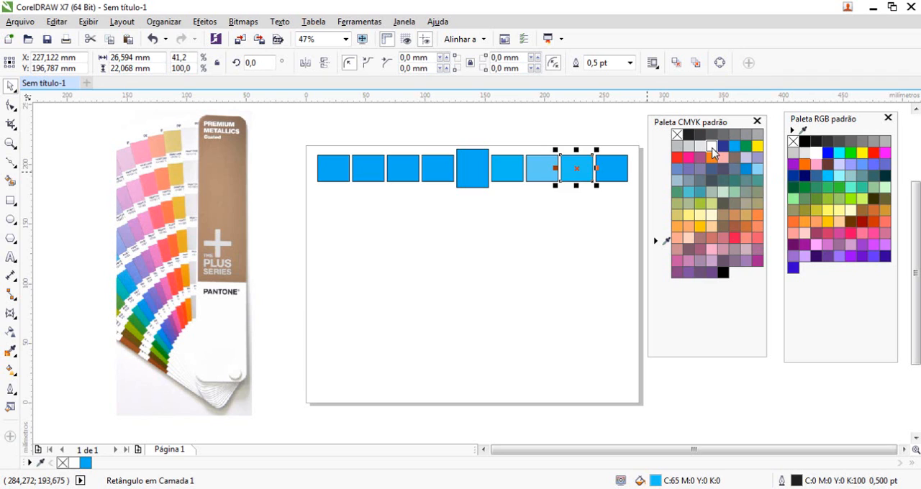
pyautogui.keyDown('ctrl'); pyautogui.click(712, 147); pyautogui.keyUp('ctrl')
pyautogui.keyDown('ctrl'); pyautogui.click(712, 147); pyautogui.keyUp('ctrl')
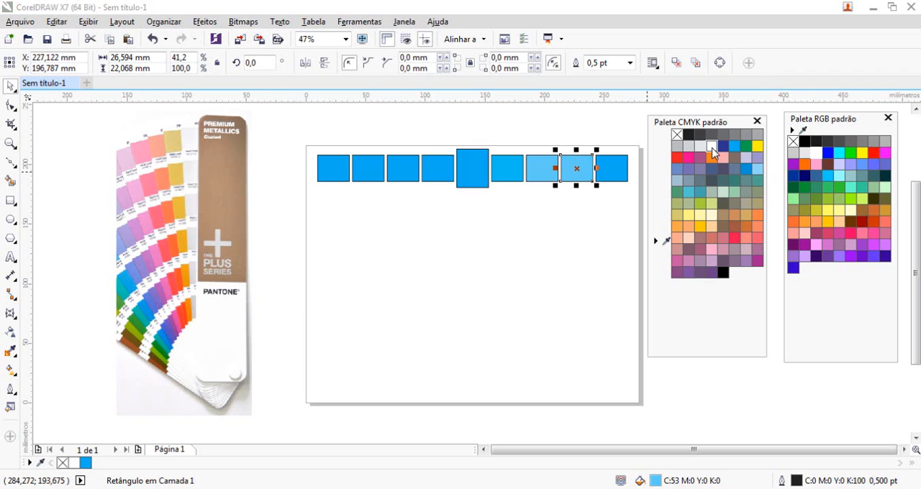
pyautogui.keyDown('ctrl'); pyautogui.click(712, 146); pyautogui.keyUp('ctrl')
pyautogui.keyDown('ctrl'); pyautogui.click(713, 147); pyautogui.keyUp('ctrl')
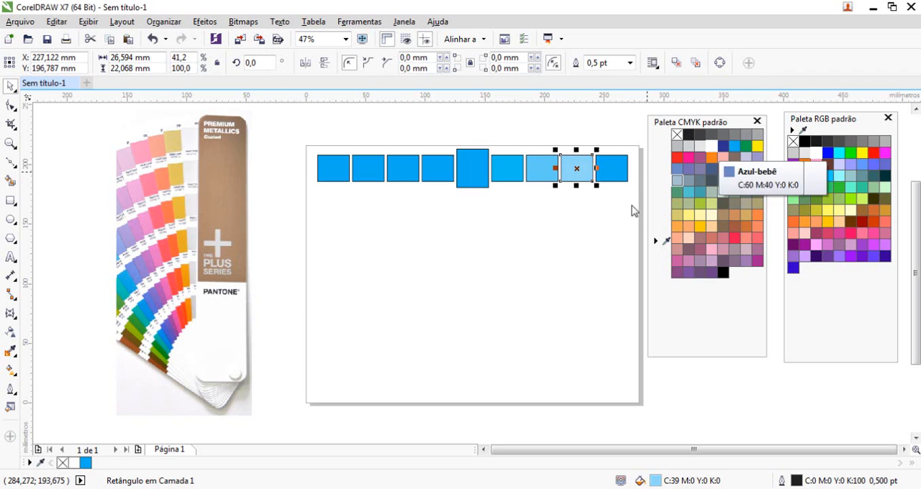
# Tint the last rectangle in the row with white in small increments to C:31 M:0 Y:0 K:0.
pyautogui.click(618, 173)
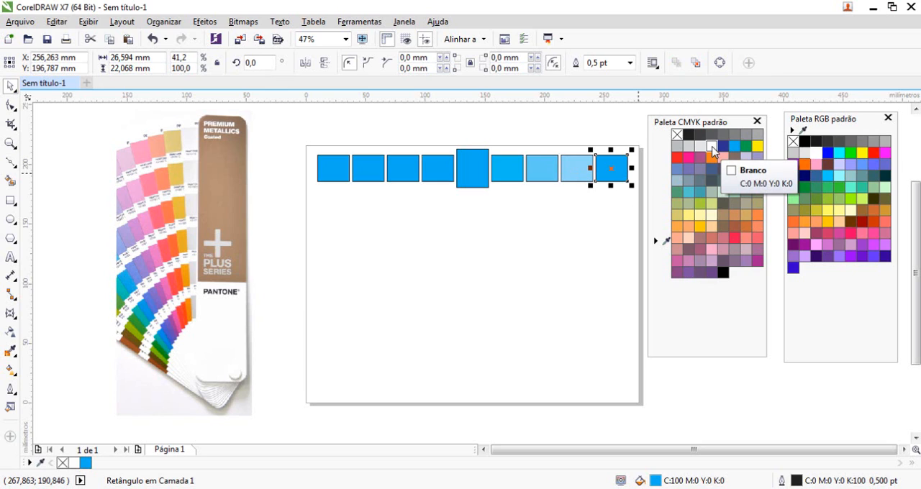
pyautogui.keyDown('ctrl'); pyautogui.click(712, 147); pyautogui.keyUp('ctrl')
pyautogui.keyDown('ctrl'); pyautogui.click(712, 148); pyautogui.keyUp('ctrl')
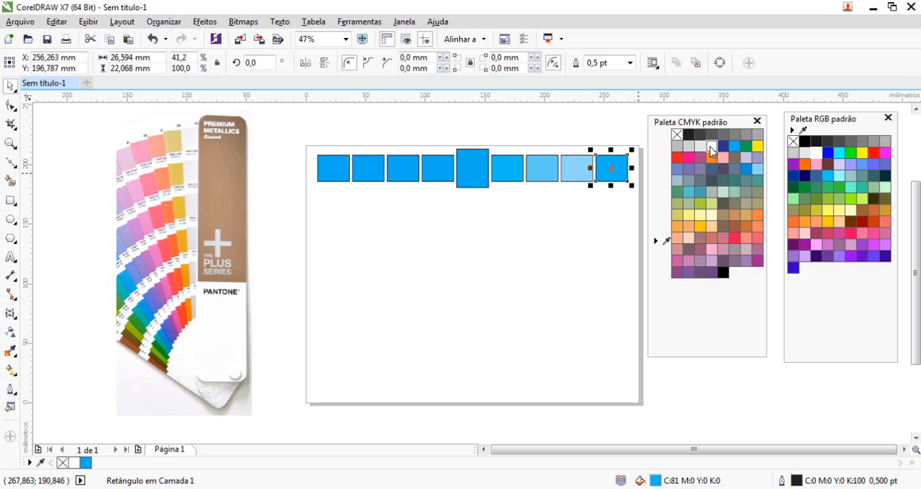
pyautogui.keyDown('ctrl'); pyautogui.click(712, 147); pyautogui.keyUp('ctrl')
pyautogui.keyDown('ctrl'); pyautogui.click(712, 147); pyautogui.keyUp('ctrl')
pyautogui.keyDown('ctrl'); pyautogui.click(713, 147); pyautogui.keyUp('ctrl')
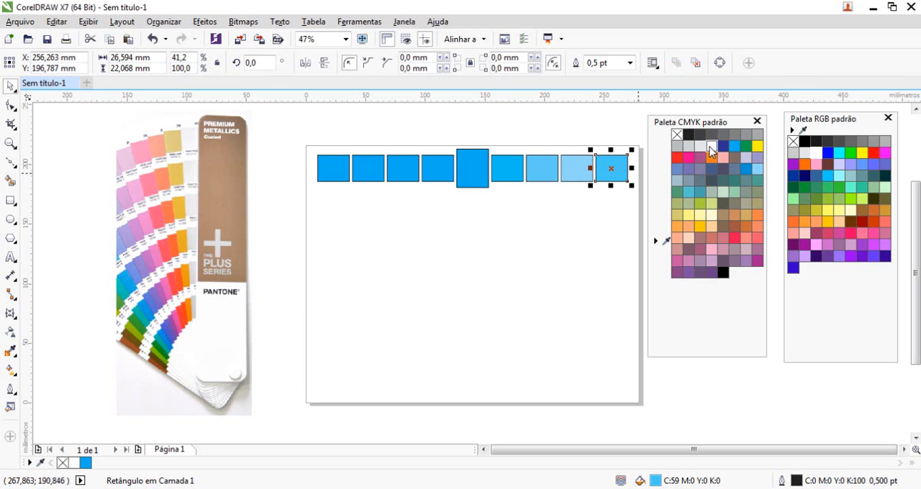
pyautogui.keyDown('ctrl'); pyautogui.click(712, 148); pyautogui.keyUp('ctrl')
pyautogui.keyDown('ctrl'); pyautogui.click(712, 147); pyautogui.keyUp('ctrl')
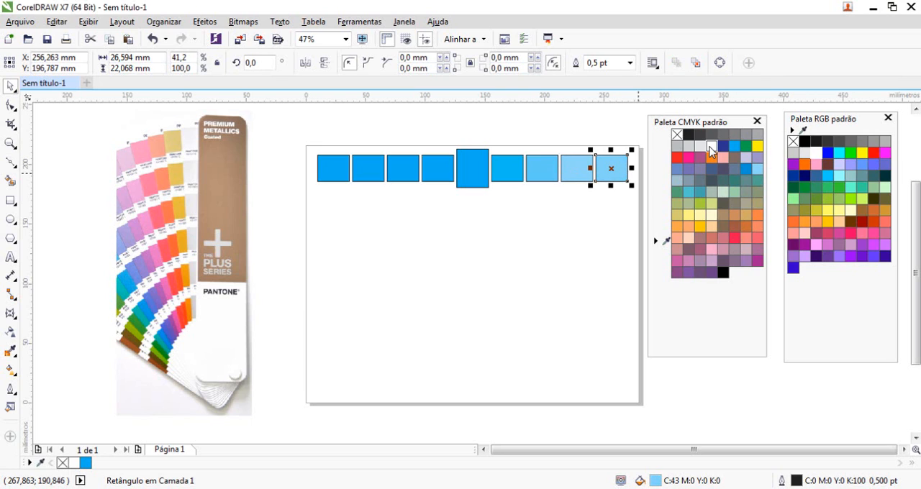
pyautogui.keyDown('ctrl'); pyautogui.click(712, 147); pyautogui.keyUp('ctrl')
pyautogui.keyDown('ctrl'); pyautogui.click(711, 148); pyautogui.keyUp('ctrl')
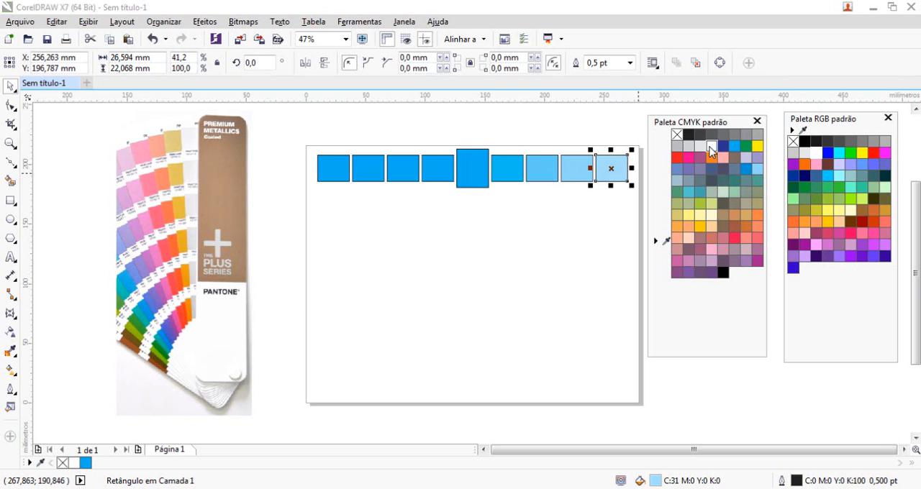
pyautogui.click(485, 190)
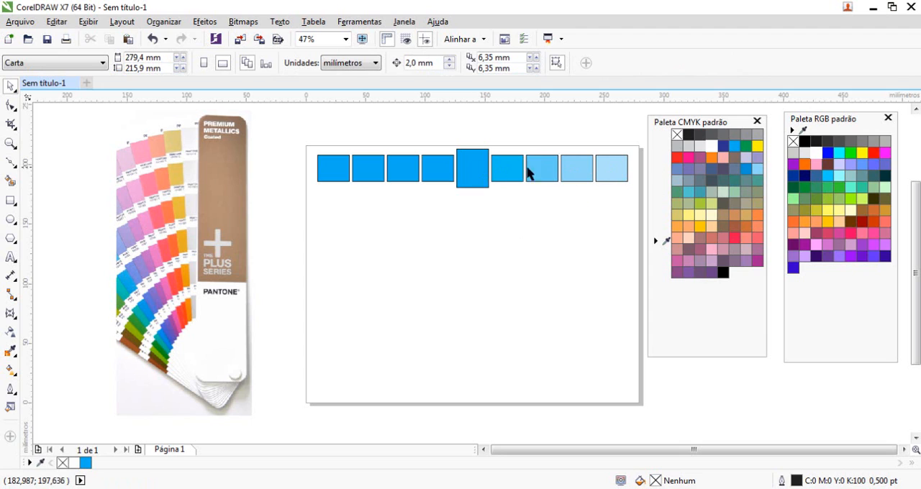
# Shade the rectangle immediately left of the tall middle one with black to C:73 M:0 Y:0 K:27.
pyautogui.click(436, 173)
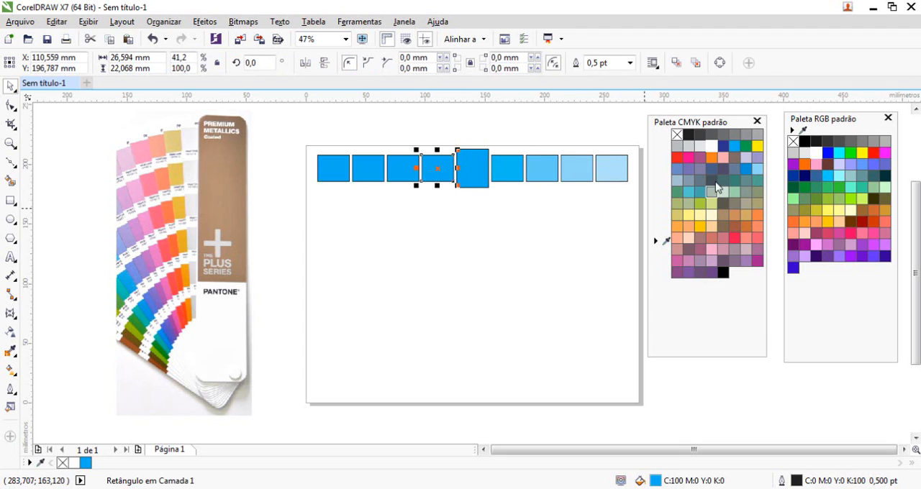
pyautogui.keyDown('ctrl'); pyautogui.click(687, 136); pyautogui.keyUp('ctrl')
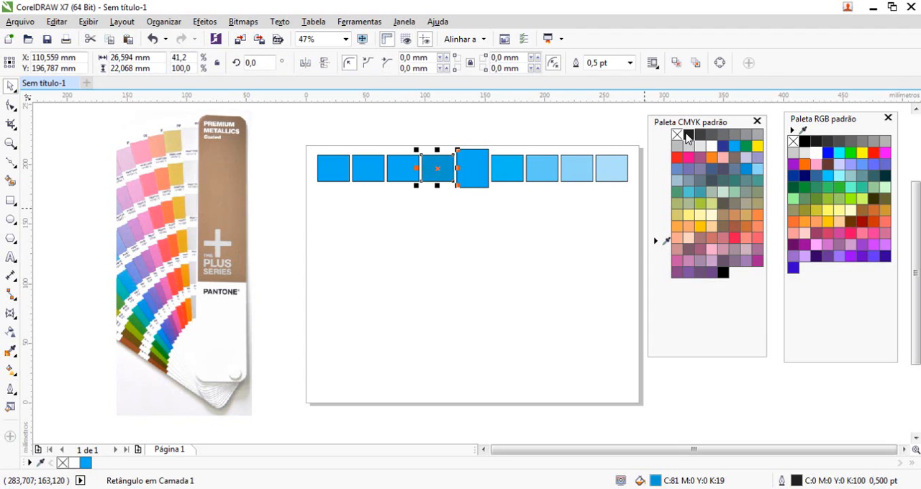
pyautogui.click(406, 176)
pyautogui.click(444, 166)
pyautogui.keyDown('ctrl'); pyautogui.click(687, 136); pyautogui.keyUp('ctrl')
# Shade the third rectangle in the row with black in small increments to about C:59 M:0 Y:0 K:42.
pyautogui.click(400, 176)
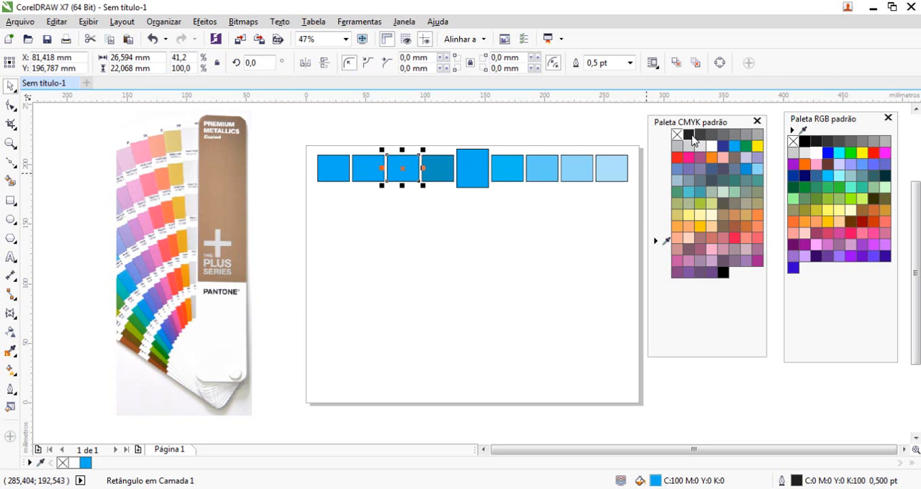
pyautogui.keyDown('ctrl'); pyautogui.click(689, 136); pyautogui.keyUp('ctrl')
pyautogui.keyDown('ctrl'); pyautogui.click(689, 137); pyautogui.keyUp('ctrl')
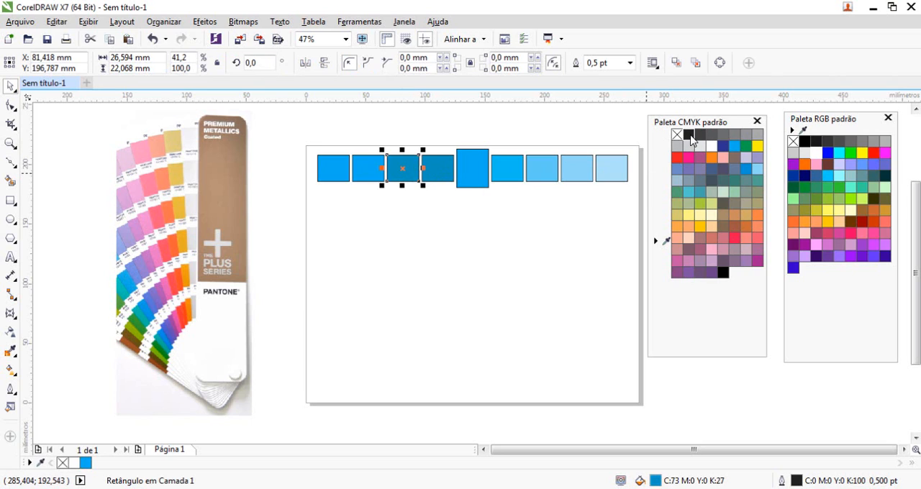
pyautogui.keyDown('ctrl'); pyautogui.click(689, 137); pyautogui.keyUp('ctrl')
pyautogui.keyDown('ctrl'); pyautogui.click(689, 137); pyautogui.keyUp('ctrl')
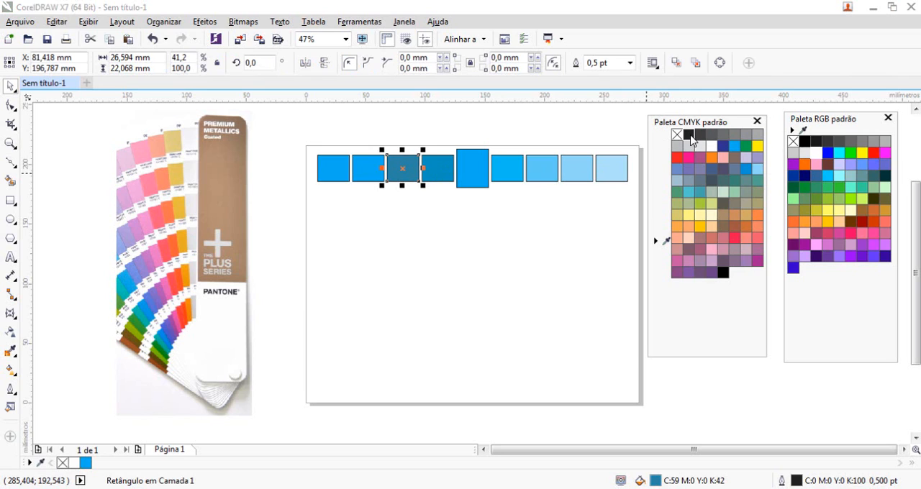
pyautogui.keyDown('ctrl'); pyautogui.click(690, 136); pyautogui.keyUp('ctrl')
# Shade the second rectangle in the row with black in small increments to C:43 M:0 Y:0 K:57.
pyautogui.click(378, 177)
pyautogui.keyDown('ctrl'); pyautogui.click(689, 136); pyautogui.keyUp('ctrl')
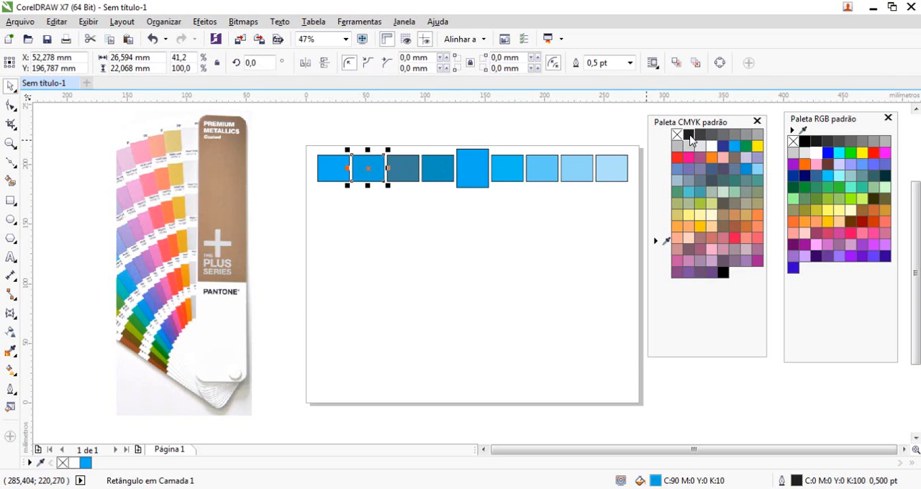
pyautogui.keyDown('ctrl'); pyautogui.click(690, 137); pyautogui.keyUp('ctrl')
pyautogui.keyDown('ctrl'); pyautogui.click(689, 137); pyautogui.keyUp('ctrl')
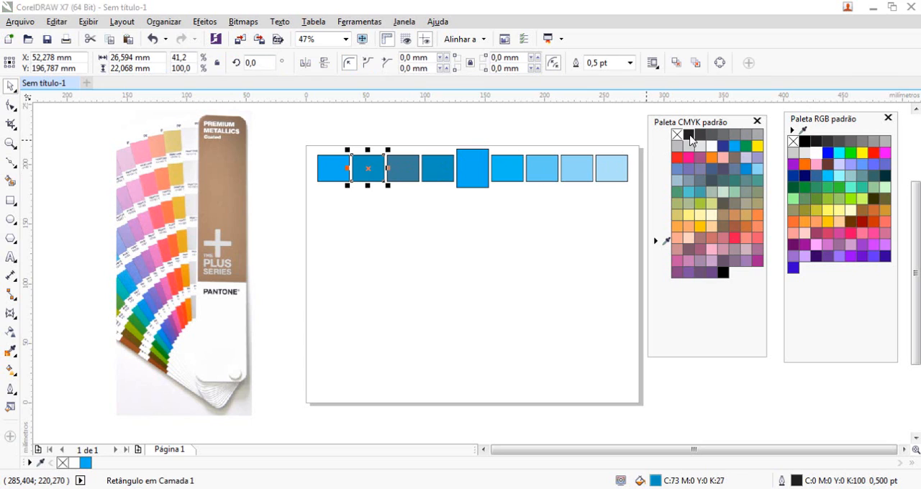
pyautogui.keyDown('ctrl'); pyautogui.click(689, 137); pyautogui.keyUp('ctrl')
pyautogui.keyDown('ctrl'); pyautogui.click(689, 137); pyautogui.keyUp('ctrl')
pyautogui.keyDown('ctrl'); pyautogui.click(689, 137); pyautogui.keyUp('ctrl')
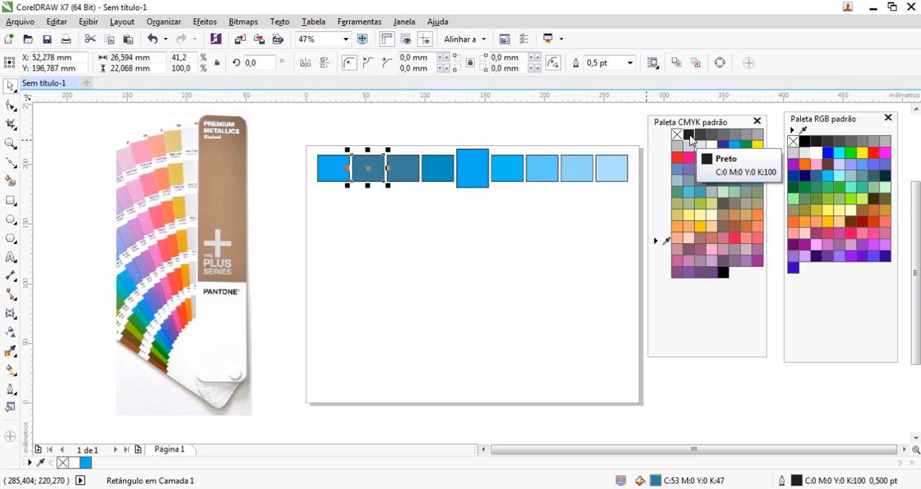
pyautogui.keyDown('ctrl'); pyautogui.click(689, 136); pyautogui.keyUp('ctrl')
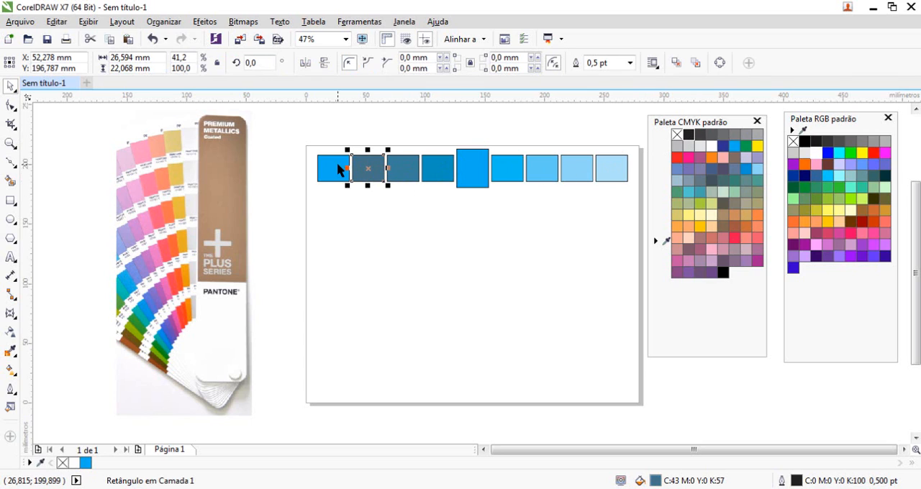
pyautogui.keyDown('ctrl'); pyautogui.click(712, 137); pyautogui.keyUp('ctrl')
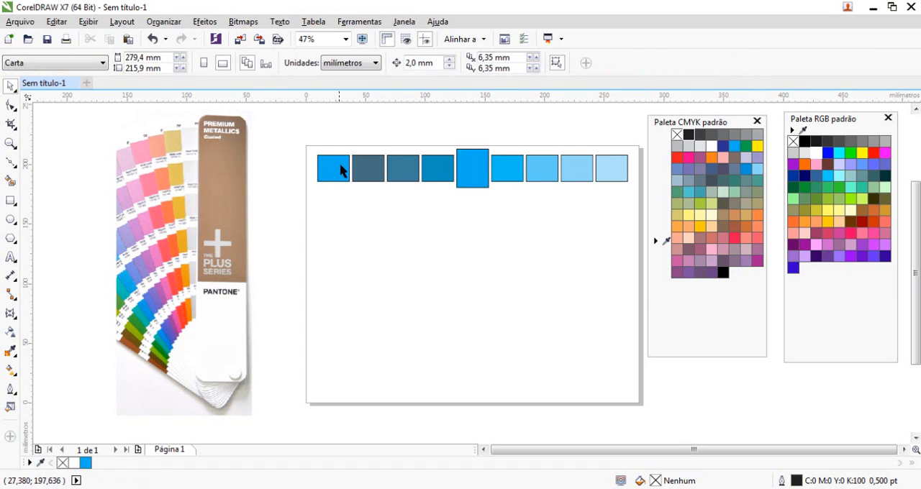
# Shade the first rectangle in the row with black in small increments to C:28 M:0 Y:0 K:72.
pyautogui.click(340, 170)
pyautogui.keyDown('ctrl'); pyautogui.click(687, 137); pyautogui.keyUp('ctrl')
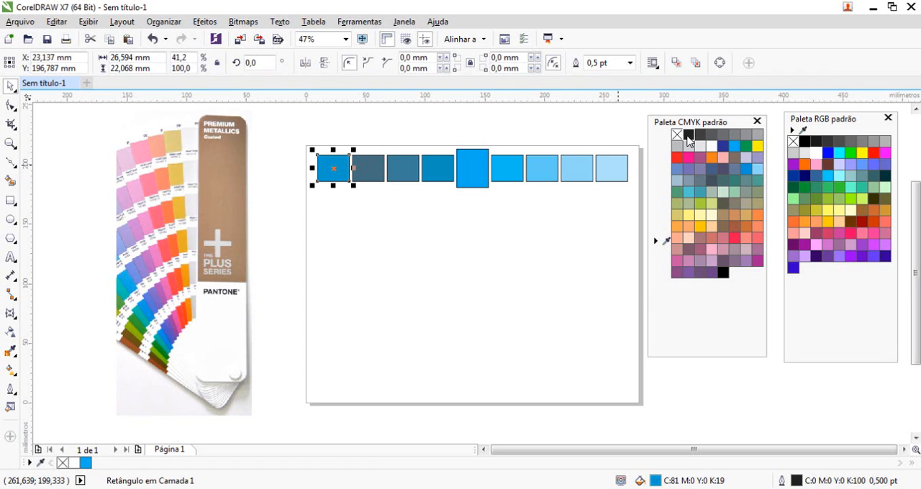
pyautogui.keyDown('ctrl'); pyautogui.click(688, 137); pyautogui.keyUp('ctrl')
pyautogui.keyDown('ctrl'); pyautogui.click(688, 136); pyautogui.keyUp('ctrl')
pyautogui.keyDown('ctrl'); pyautogui.click(688, 137); pyautogui.keyUp('ctrl')
pyautogui.keyDown('ctrl'); pyautogui.click(688, 136); pyautogui.keyUp('ctrl')
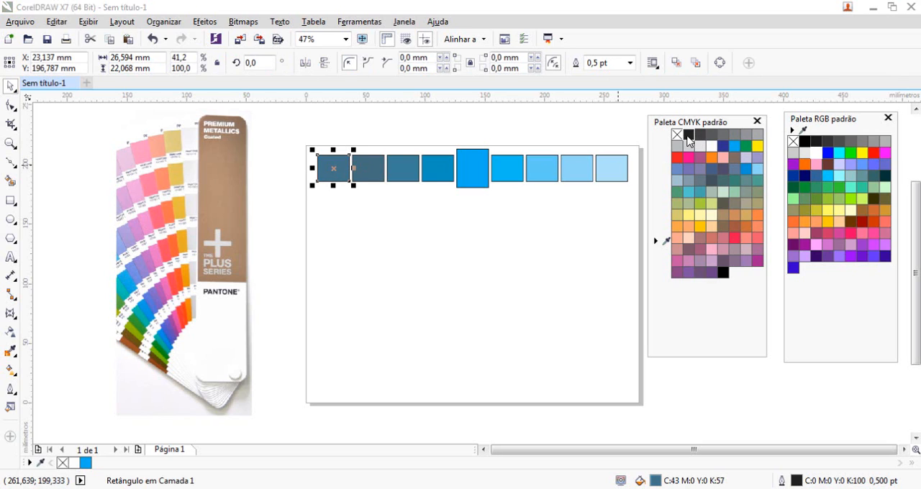
pyautogui.keyDown('ctrl'); pyautogui.click(688, 136); pyautogui.keyUp('ctrl')
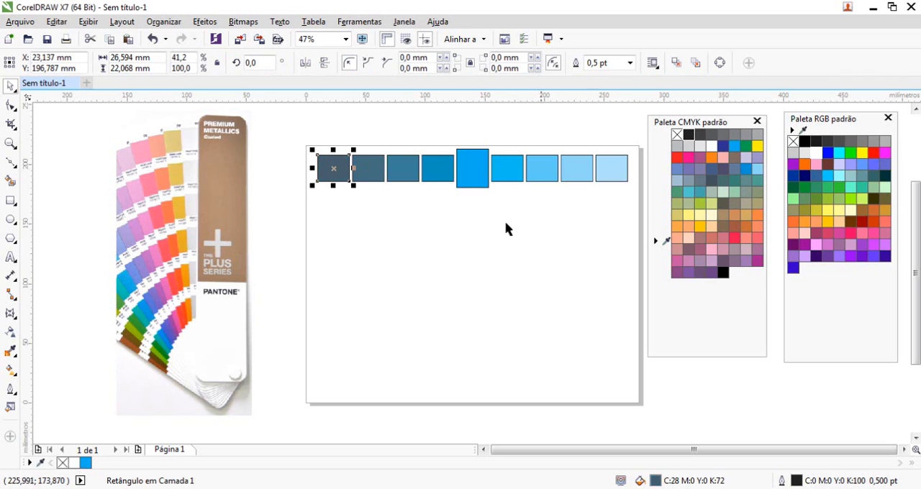
pyautogui.click(487, 239)
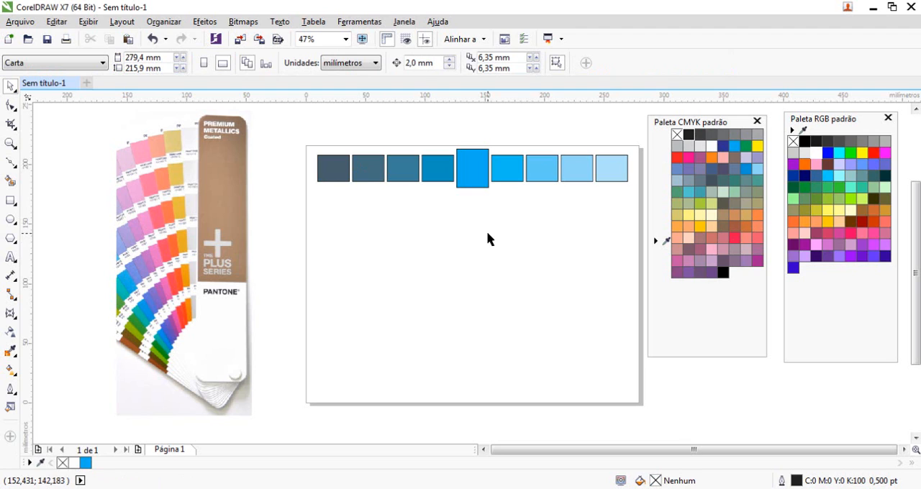
# Mix magenta into a copy of the tall cyan rectangle to reach C:65 M:35 Y:0 K:0, and delete the copy.
pyautogui.click(437, 173)
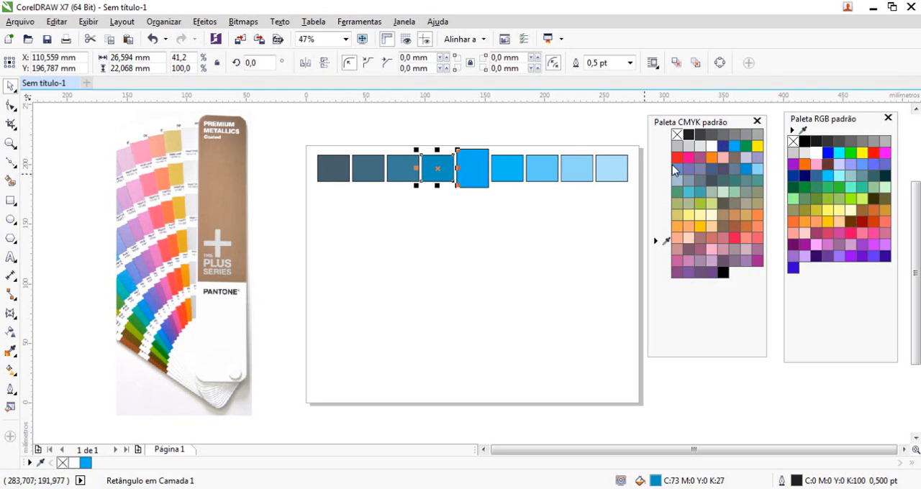
pyautogui.moveTo(477, 185); pyautogui.dragTo(469, 239)
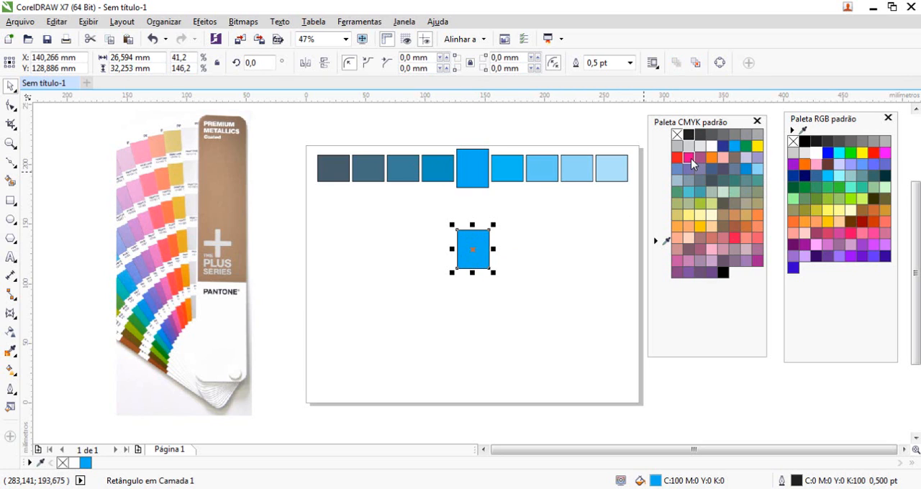
pyautogui.keyDown('ctrl'); pyautogui.click(690, 159); pyautogui.keyUp('ctrl')
pyautogui.keyDown('ctrl'); pyautogui.click(690, 158); pyautogui.keyUp('ctrl')
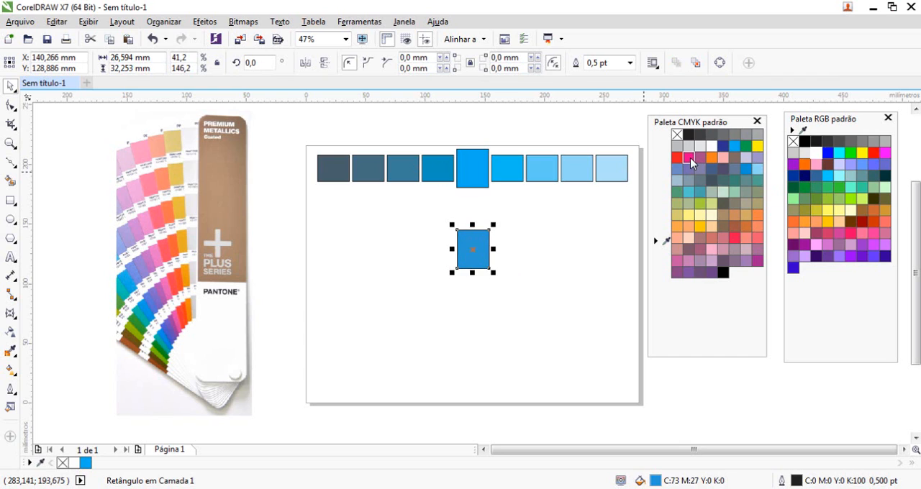
pyautogui.moveTo(469, 249); pyautogui.dragTo(427, 226)
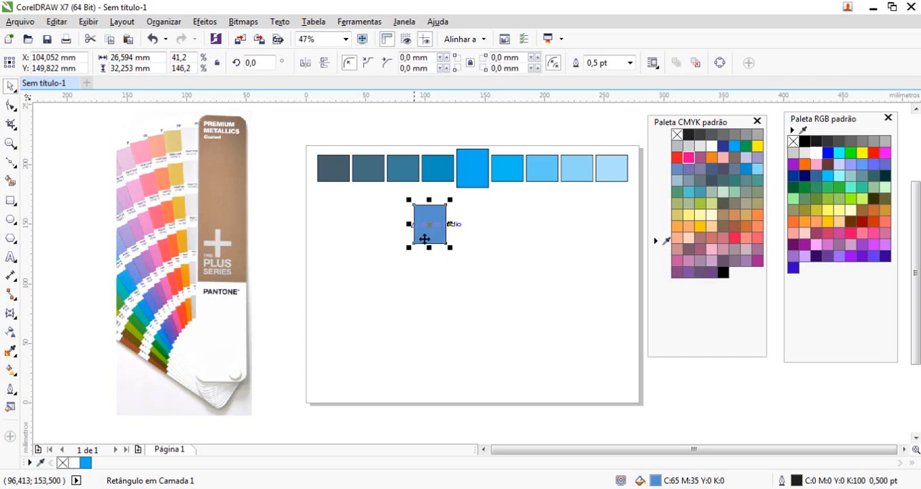
pyautogui.press('Delete')
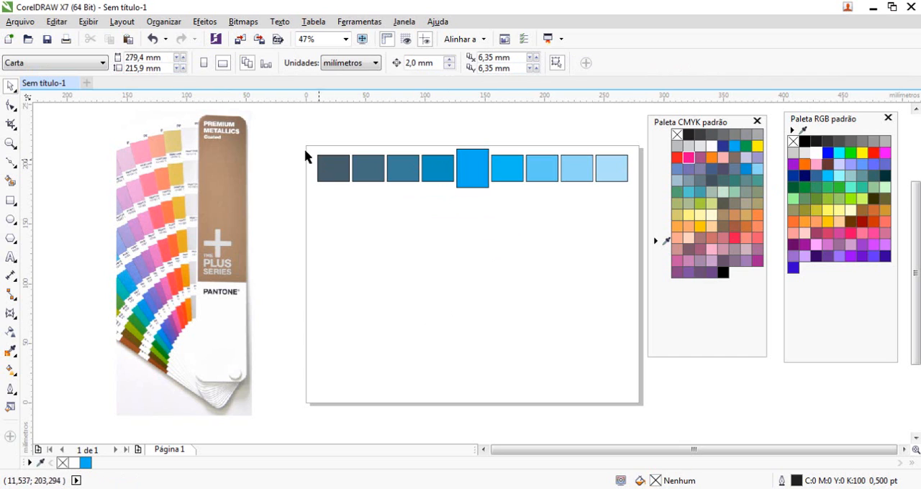
# Duplicate the whole row of nine swatches directly below and fill the copy with yellow (C:0 M:0 Y:100 K:0).
pyautogui.moveTo(297, 138); pyautogui.dragTo(626, 209)
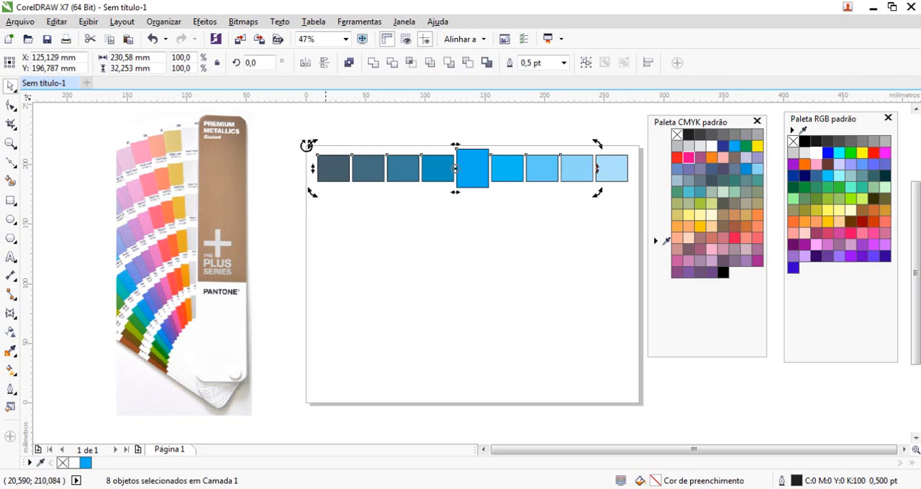
pyautogui.moveTo(289, 126); pyautogui.dragTo(640, 213)
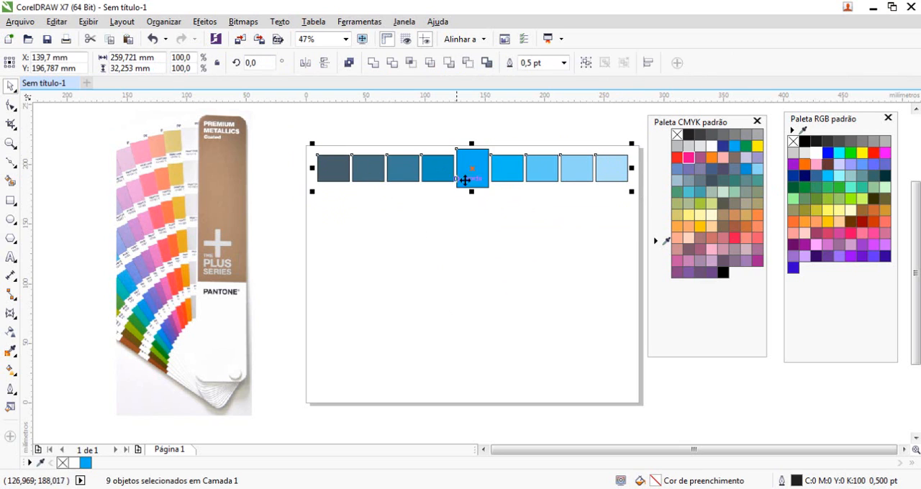
pyautogui.moveTo(477, 163); pyautogui.dragTo(473, 206)
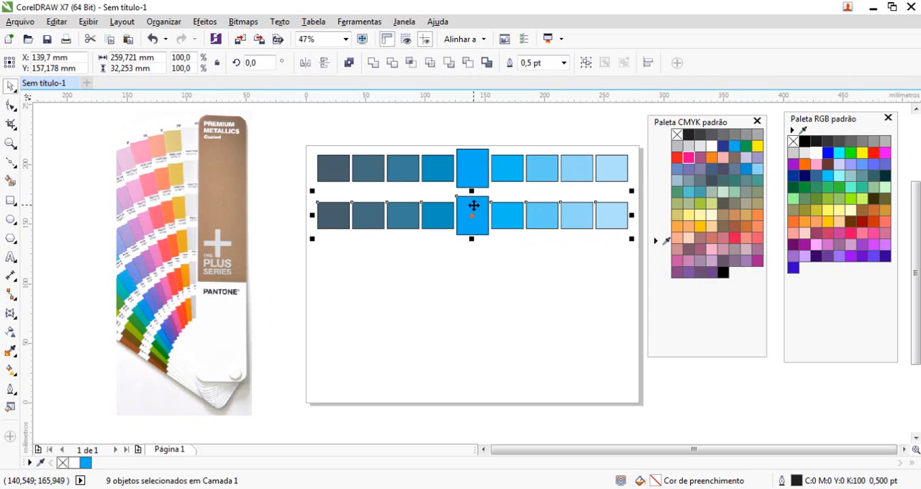
pyautogui.click(757, 146)
pyautogui.click(496, 261)
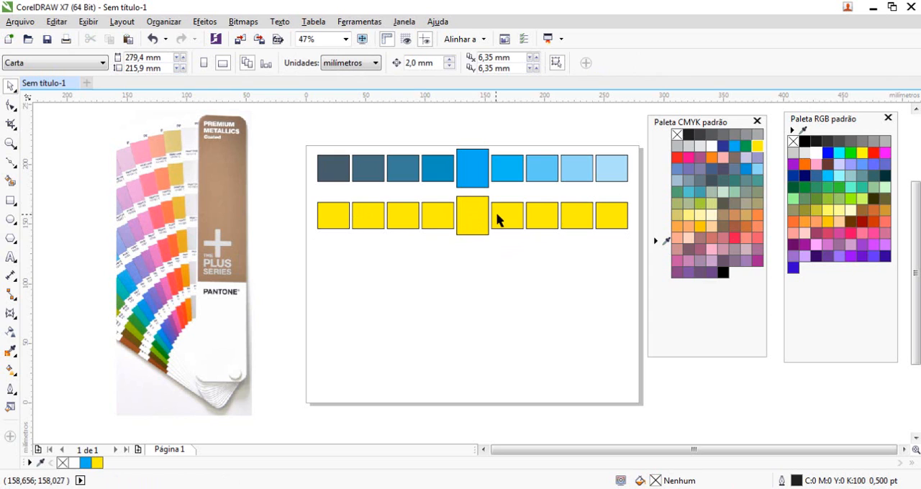
# Duplicate the yellow row directly below it and fill the copy with magenta (C:0 M:100 Y:0 K:0).
pyautogui.moveTo(287, 189); pyautogui.dragTo(641, 267)
pyautogui.moveTo(478, 216); pyautogui.dragTo(479, 261)
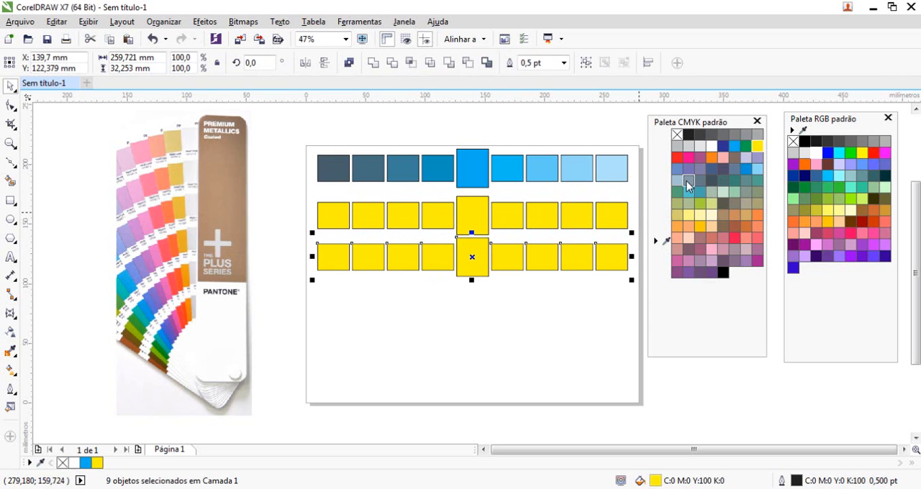
pyautogui.click(688, 158)
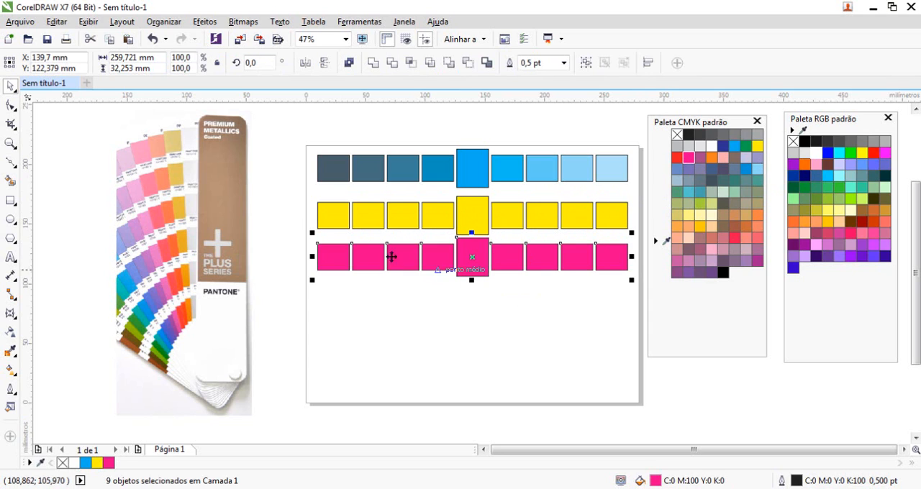
# Duplicate the row further down the page to add one orange row and two green rows (C:40 M:0 Y:100 K:0).
pyautogui.moveTo(611, 274); pyautogui.dragTo(615, 323)
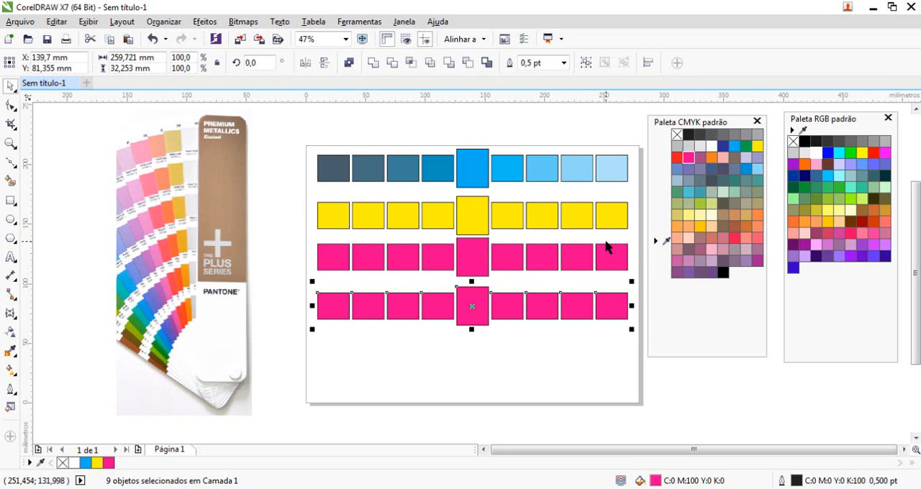
pyautogui.click(711, 157)
pyautogui.moveTo(479, 306); pyautogui.dragTo(477, 395)
pyautogui.click(699, 204)
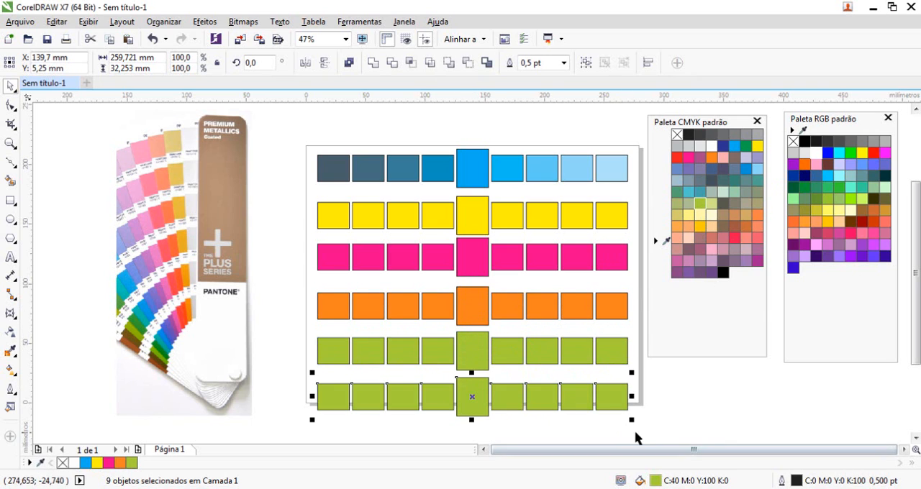
# Compress all six swatch rows vertically from the bottom so that each row is about 17 mm high.
pyautogui.moveTo(636, 433); pyautogui.dragTo(299, 142)
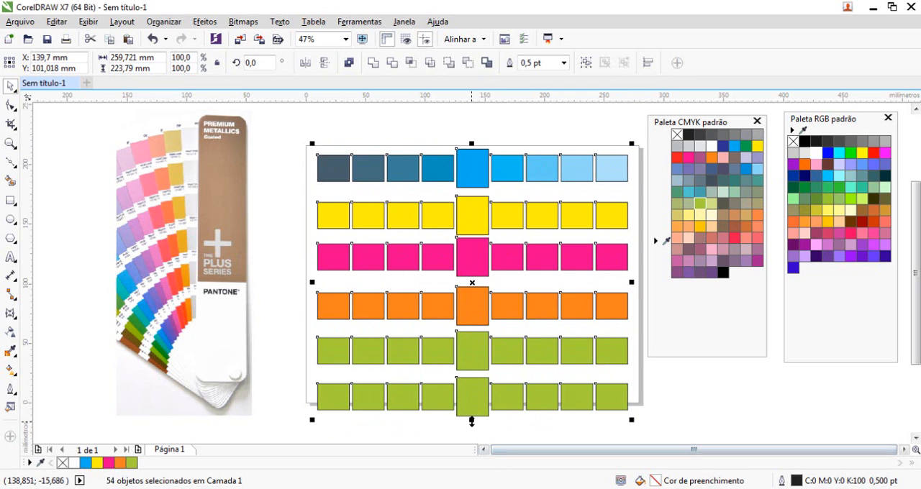
pyautogui.moveTo(472, 422); pyautogui.dragTo(471, 296)
pyautogui.click(481, 321)
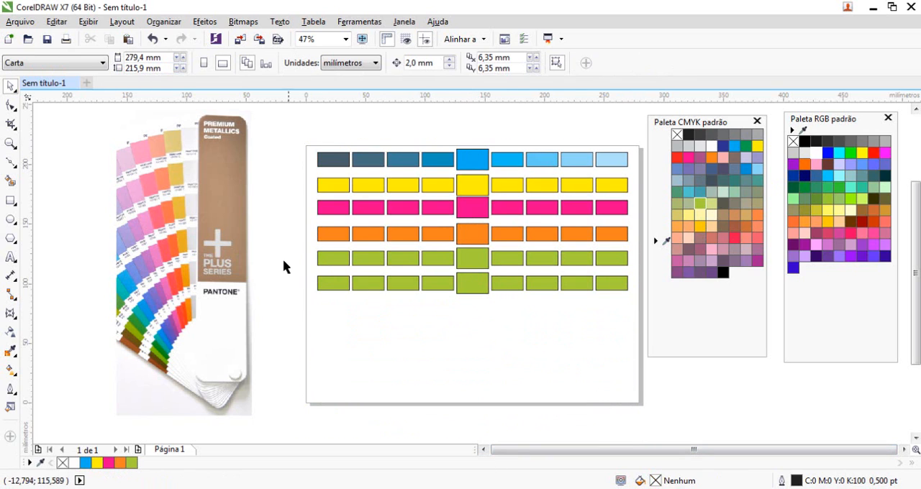
# Recolour the lowest green row brown-orange and duplicate it downwards to add rows in pinkish red, red, purple (C:40 M:80 Y:0 K:20) and light orange.
pyautogui.moveTo(284, 267); pyautogui.dragTo(638, 322)
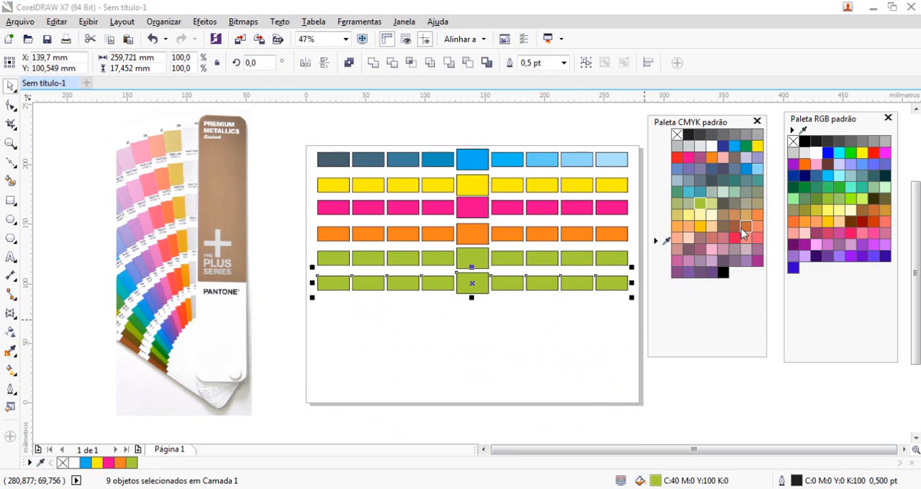
pyautogui.click(743, 233)
pyautogui.moveTo(492, 284); pyautogui.dragTo(494, 400)
pyautogui.click(734, 237)
pyautogui.click(676, 157)
pyautogui.click(676, 272)
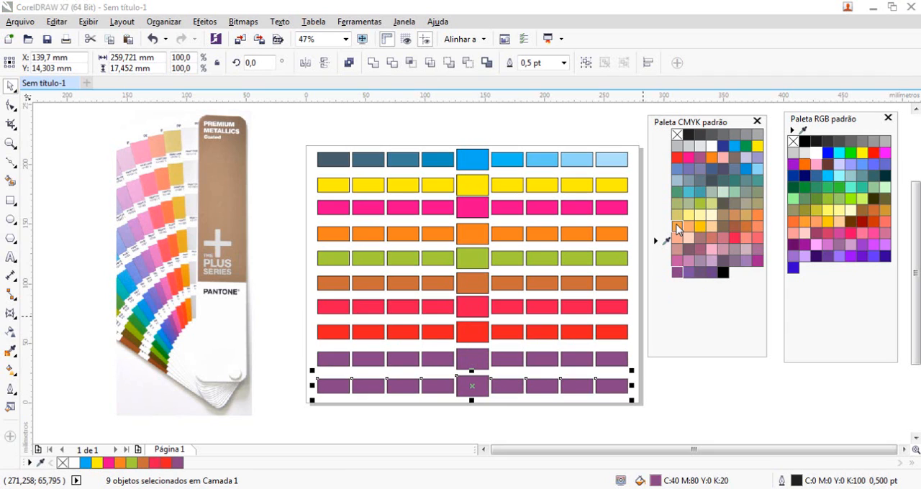
pyautogui.click(676, 226)
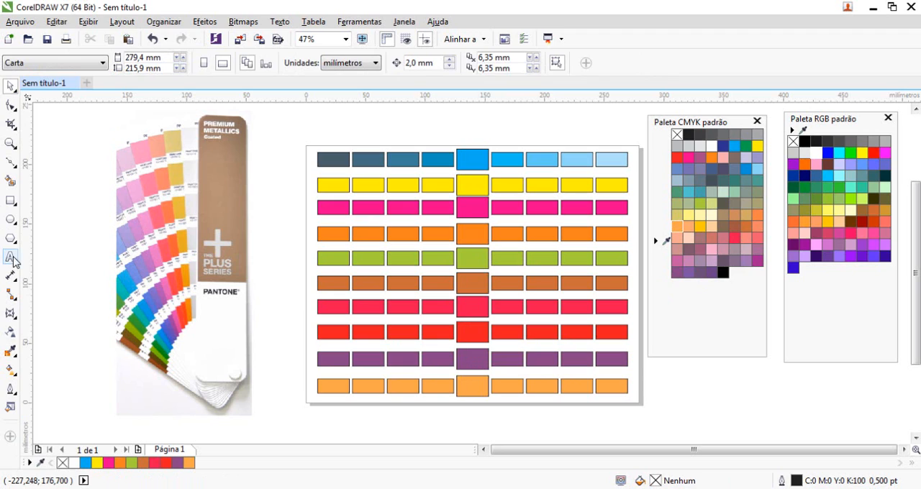
# Add the letter "A" as 24 pt Arial text above the first swatch column.
pyautogui.click(10, 257)
pyautogui.click(326, 138)
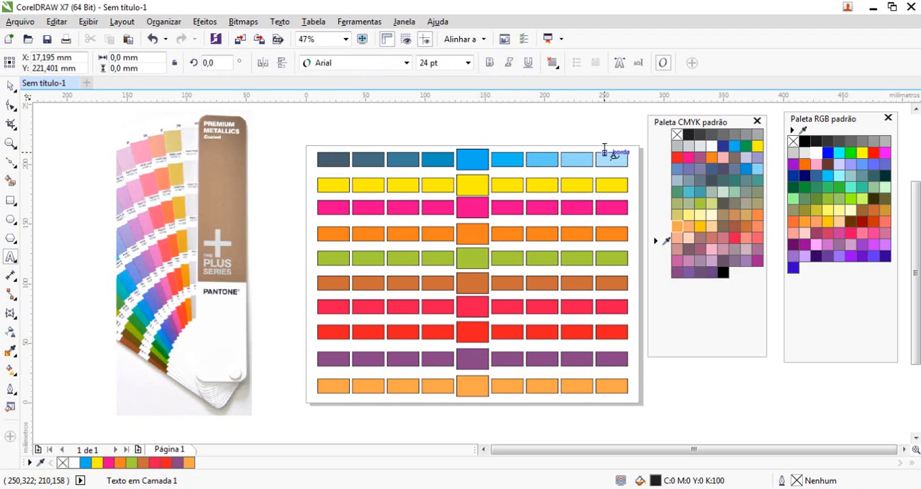
pyautogui.write('A')
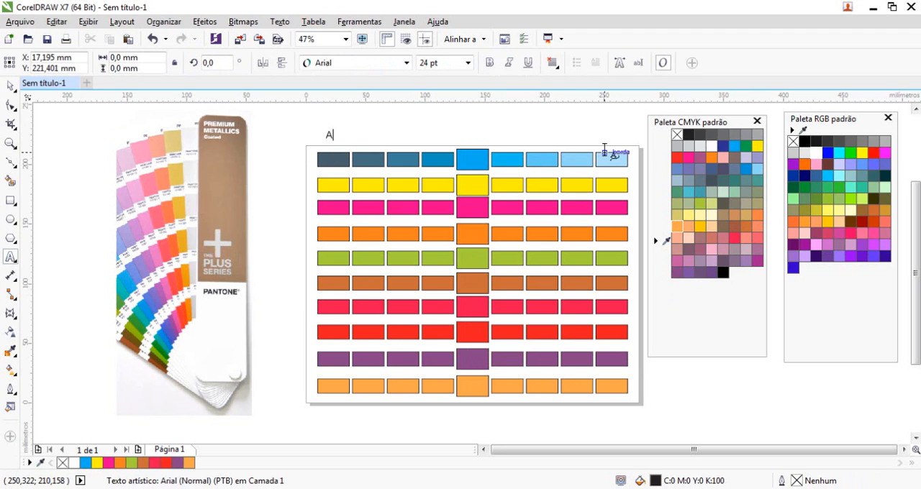
pyautogui.click(8, 87)
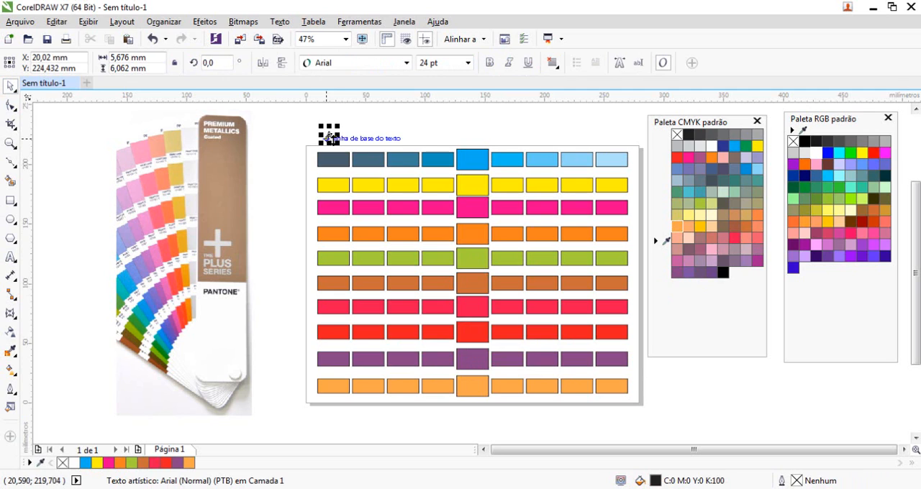
# Duplicate the letter "A" horizontally so that one copy sits above each of the other eight swatch columns.
pyautogui.moveTo(329, 137); pyautogui.dragTo(608, 145)
pyautogui.rightClick(366, 142)
pyautogui.rightClick(402, 135)
pyautogui.rightClick(437, 143)
pyautogui.rightClick(474, 148)
pyautogui.rightClick(513, 147)
pyautogui.rightClick(542, 145)
pyautogui.rightClick(580, 160)
pyautogui.hotkey('ctrl', 'z')
pyautogui.hotkey('ctrl', 'z')
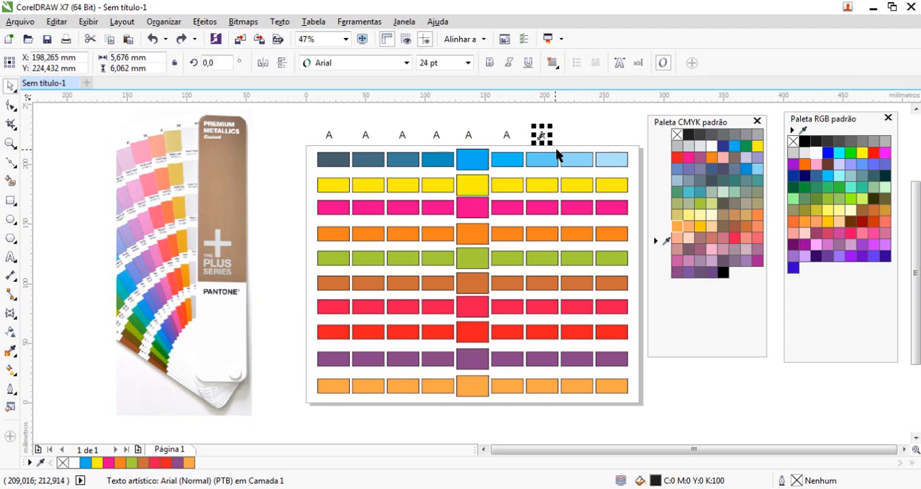
pyautogui.click(566, 133)
pyautogui.moveTo(541, 137); pyautogui.dragTo(608, 140)
pyautogui.rightClick(576, 140)
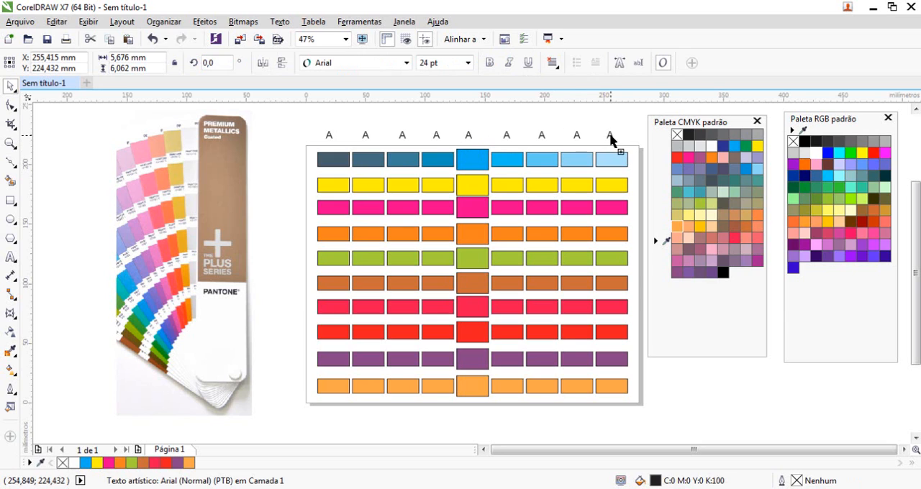
pyautogui.rightClick(608, 139)
# Change the letters above the second to fifth columns to B, C, D and E.
pyautogui.click(363, 137)
pyautogui.press('F8')
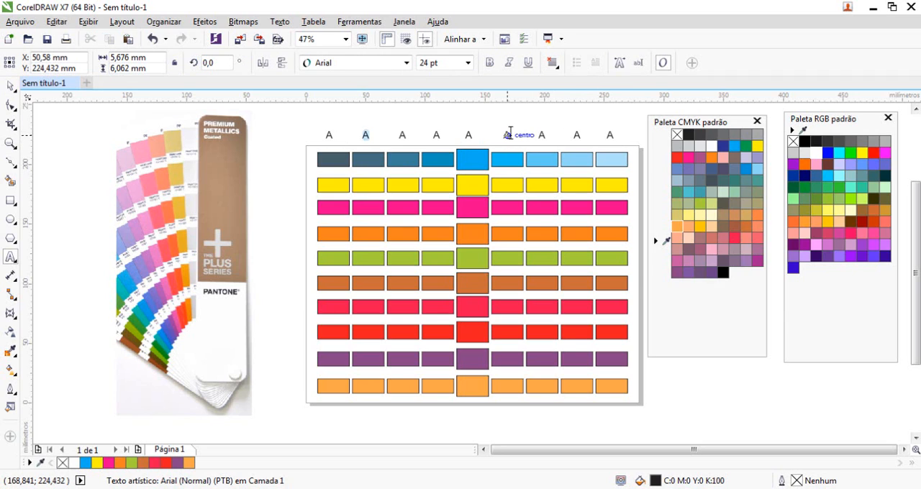
pyautogui.click(414, 136)
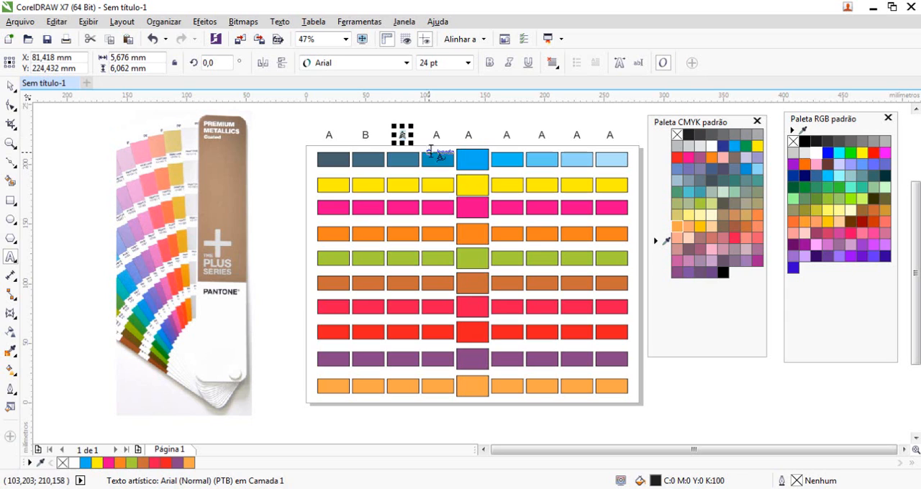
pyautogui.press('BackSpace')
pyautogui.write('C')
pyautogui.click(437, 137)
pyautogui.press('BackSpace')
pyautogui.write('D')
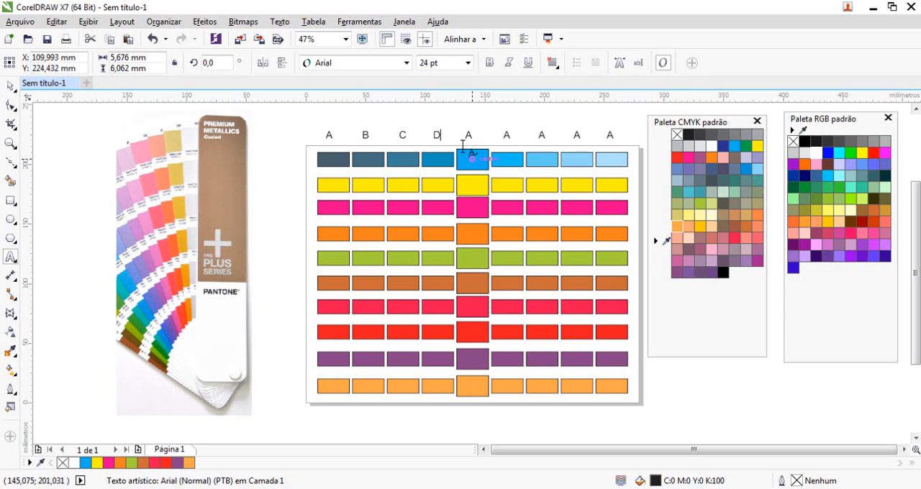
pyautogui.click(469, 137)
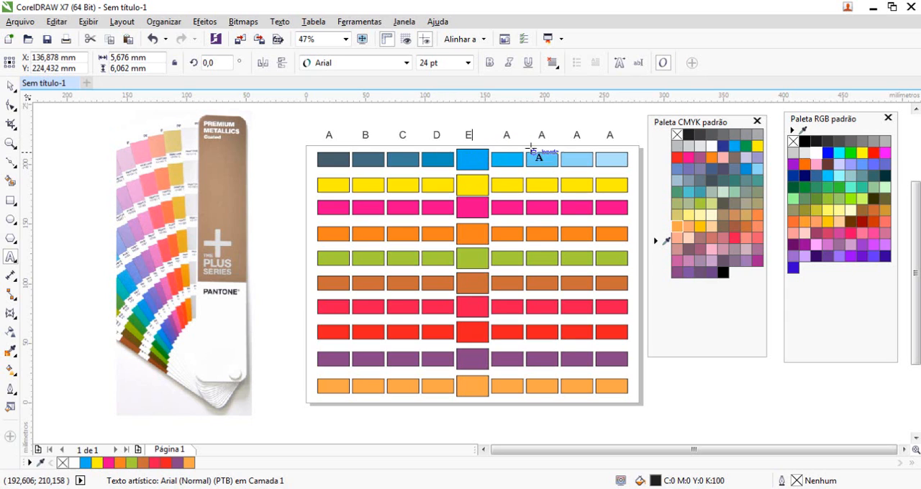
pyautogui.press('BackSpace')
pyautogui.write('E')
# Change the letters above the last four columns to F, G, H and I.
pyautogui.click(505, 136)
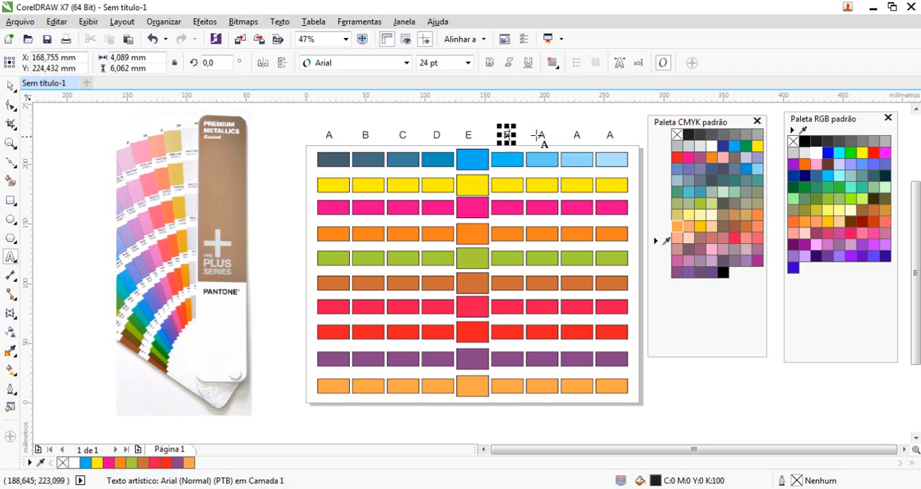
pyautogui.click(541, 135)
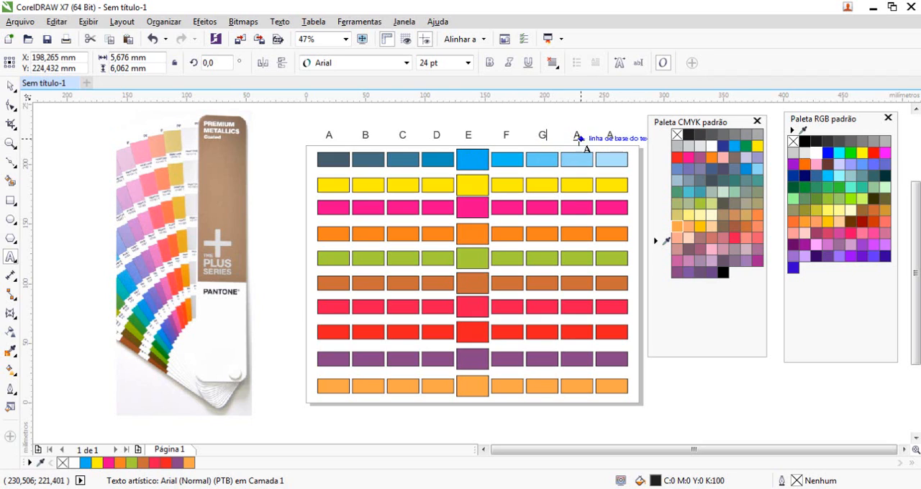
pyautogui.press('BackSpace')
pyautogui.write('G')
pyautogui.click(580, 136)
pyautogui.press('BackSpace')
pyautogui.write('H')
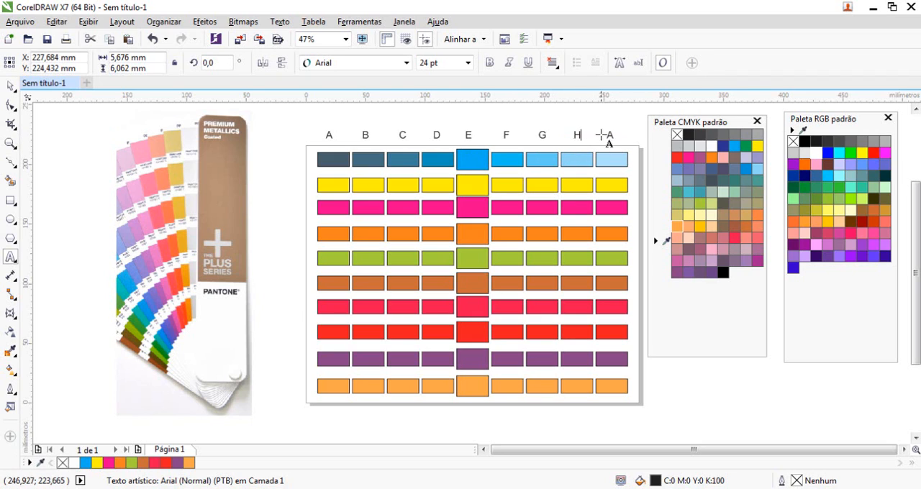
pyautogui.click(606, 137)
pyautogui.press('BackSpace')
pyautogui.write('I')
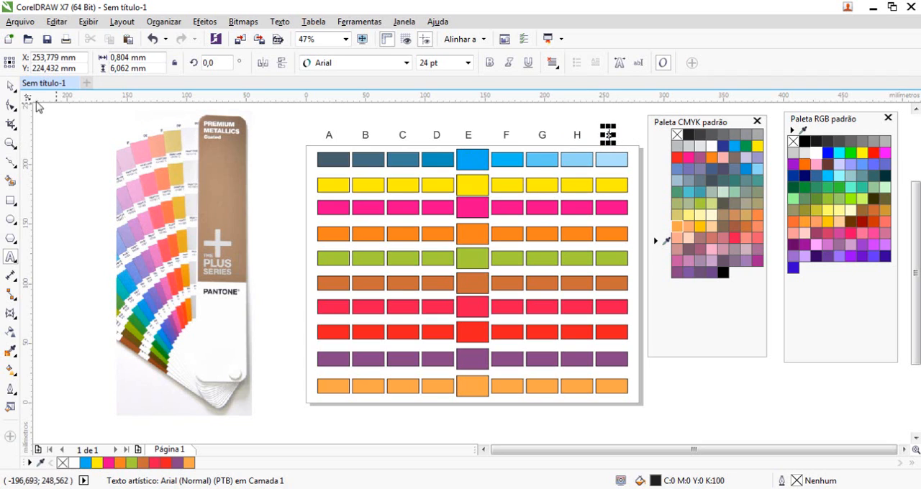
# Duplicate the letter "A" down the outer left edge of the page, one copy beside each of the ten swatch rows.
pyautogui.click(10, 85)
pyautogui.click(328, 139)
pyautogui.moveTo(329, 138)
pyautogui.mouseDown()
pyautogui.moveTo(295, 154)
pyautogui.moveTo(294, 386)
pyautogui.mouseUp()
pyautogui.rightClick(295, 206)
pyautogui.rightClick(291, 268)
pyautogui.rightClick(299, 288)
pyautogui.rightClick(296, 316)
pyautogui.rightClick(295, 356)
pyautogui.rightClick(294, 387)
# Replace the letters beside the first five swatch rows with the numbers 1 to 5.
pyautogui.click(294, 158)
pyautogui.doubleClick(295, 157)
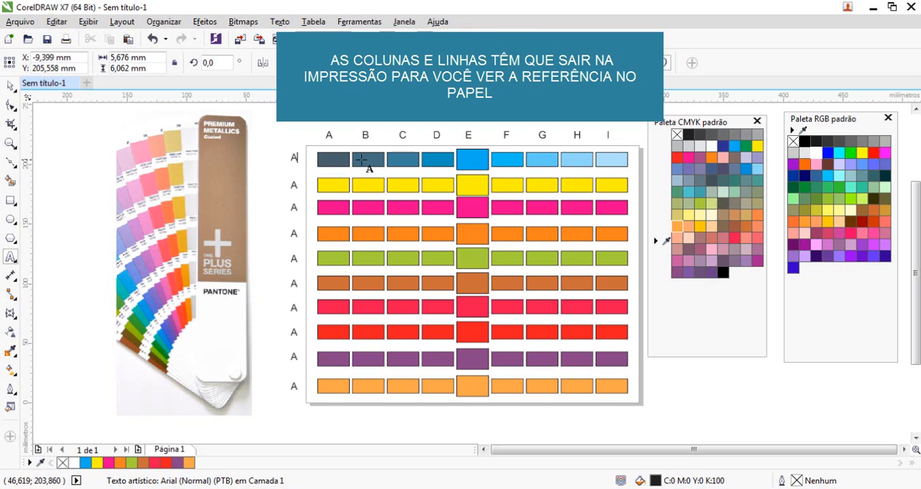
pyautogui.click(362, 160)
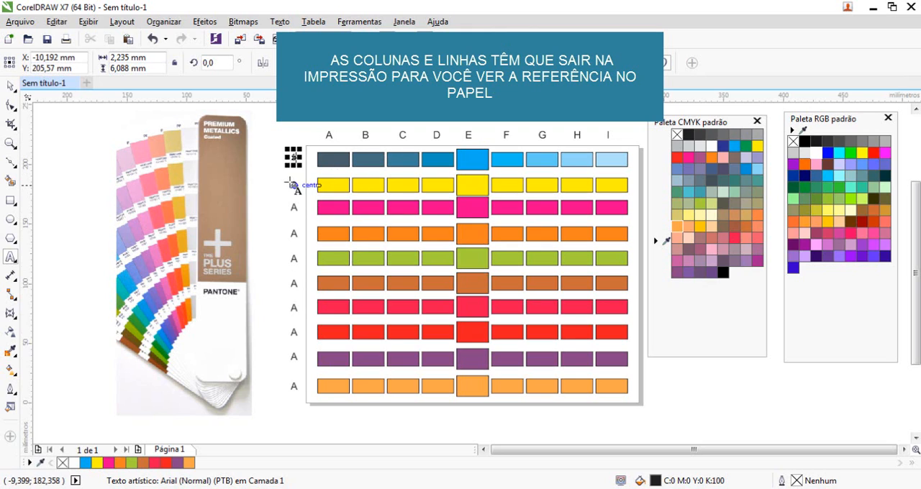
pyautogui.moveTo(291, 185); pyautogui.dragTo(303, 285)
pyautogui.write('2')
pyautogui.write('3')
pyautogui.write('4')
pyautogui.write('5')
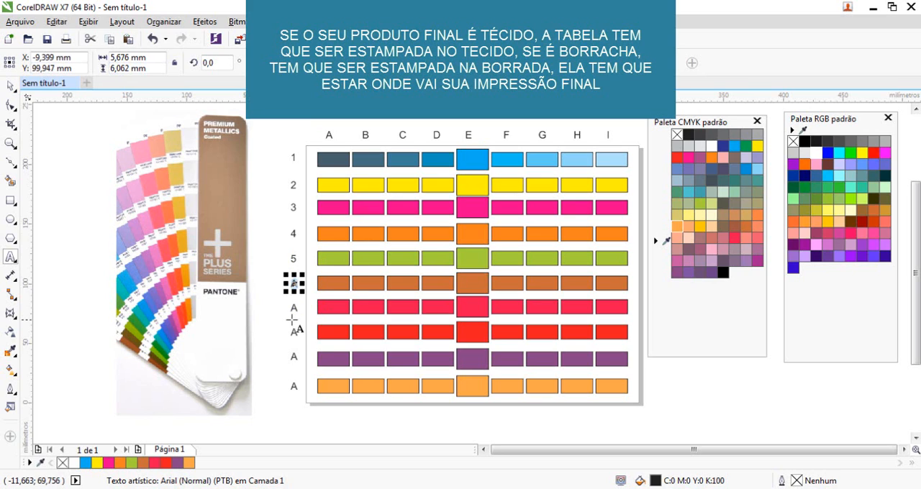
pyautogui.write('6')
# Replace the letters beside the last five swatch rows with the numbers 6 to 10.
pyautogui.moveTo(292, 308); pyautogui.dragTo(302, 357)
pyautogui.write('7 ')
pyautogui.write('8 ')
pyautogui.write('9')
pyautogui.moveTo(291, 386); pyautogui.dragTo(303, 387)
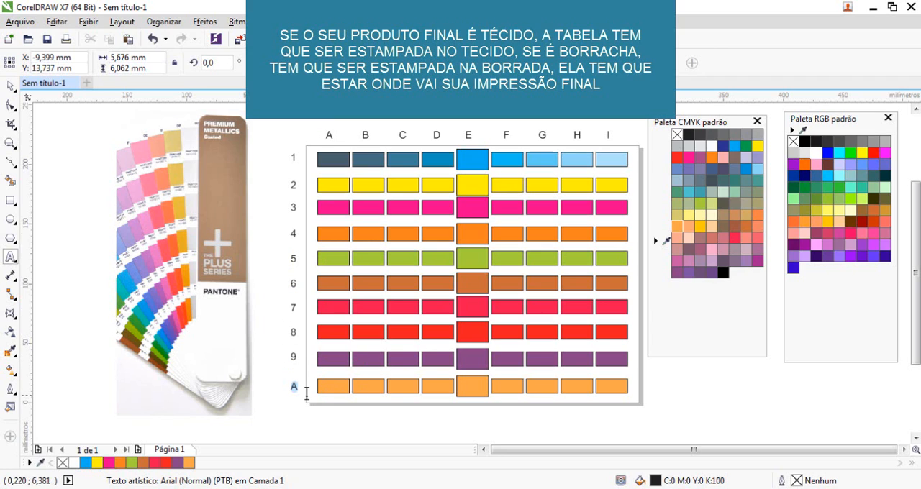
pyautogui.write('10')
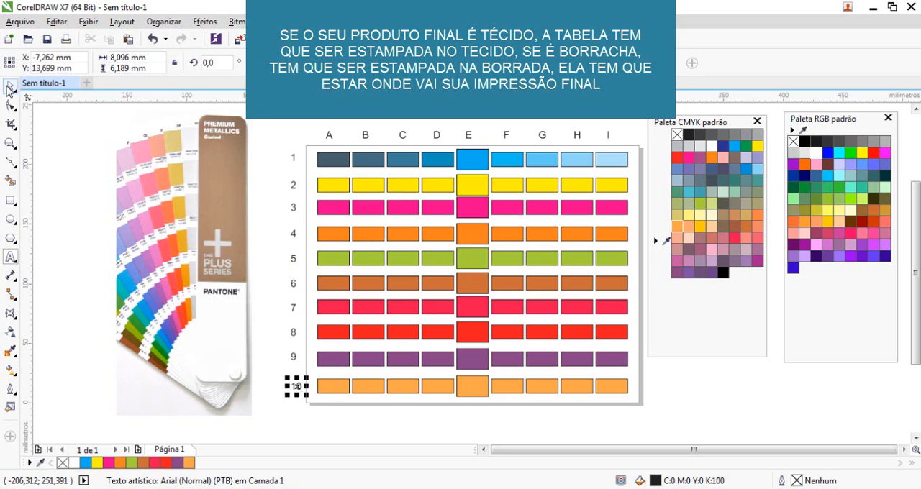
pyautogui.click(11, 87)
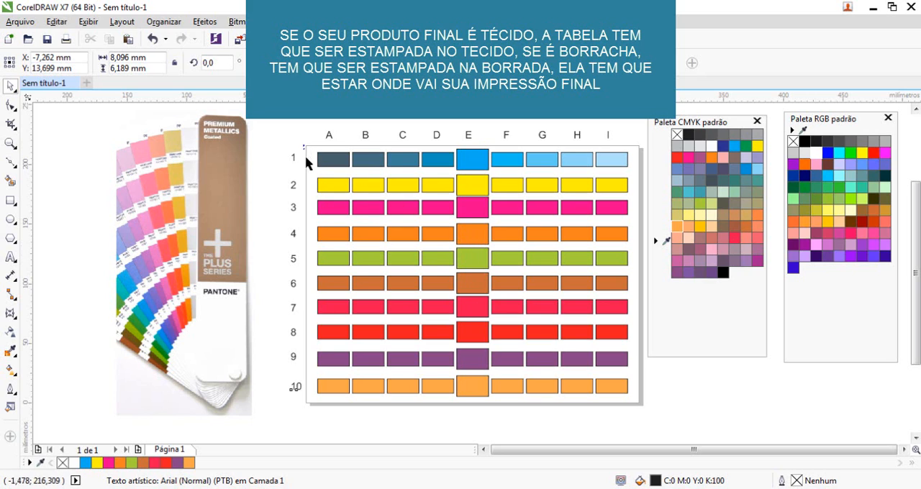
pyautogui.moveTo(304, 146); pyautogui.dragTo(634, 410)
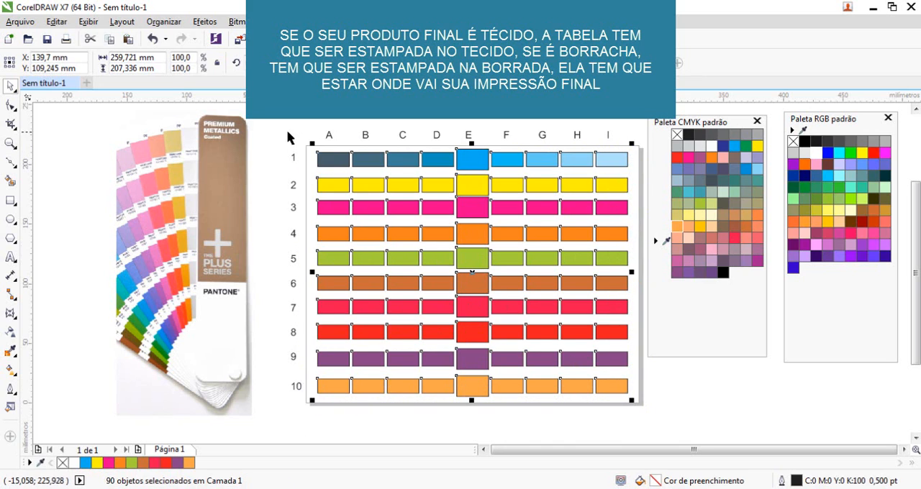
pyautogui.click(287, 130)
# Fill the row 1 swatches in columns A to D with cyan, red, orange and dark blue from the CMYK palette.
pyautogui.click(329, 164)
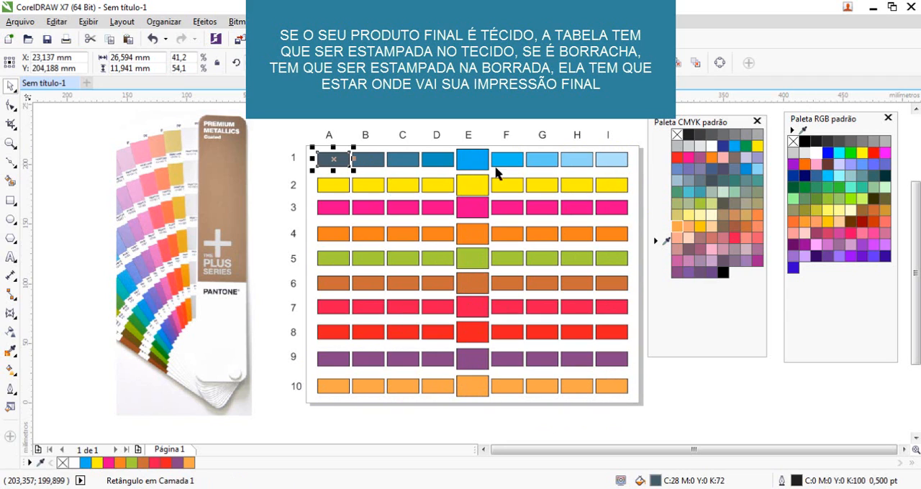
pyautogui.click(735, 149)
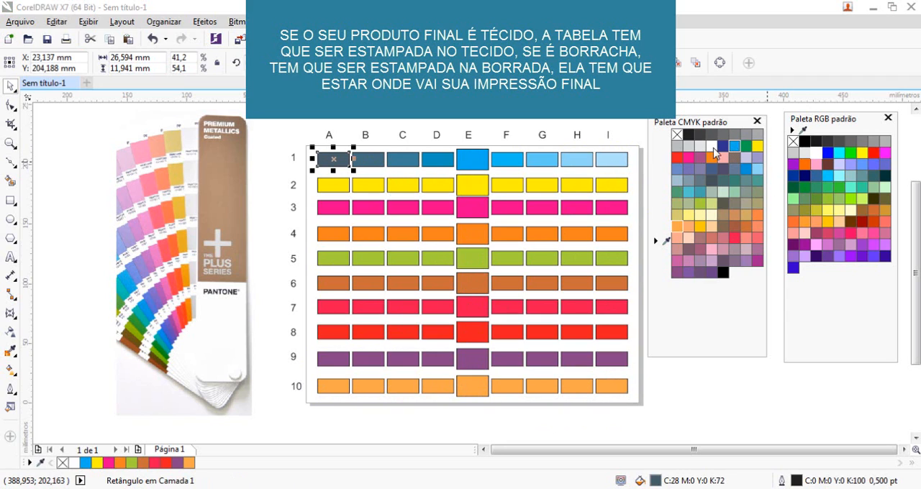
pyautogui.click(364, 155)
pyautogui.click(675, 158)
pyautogui.click(403, 159)
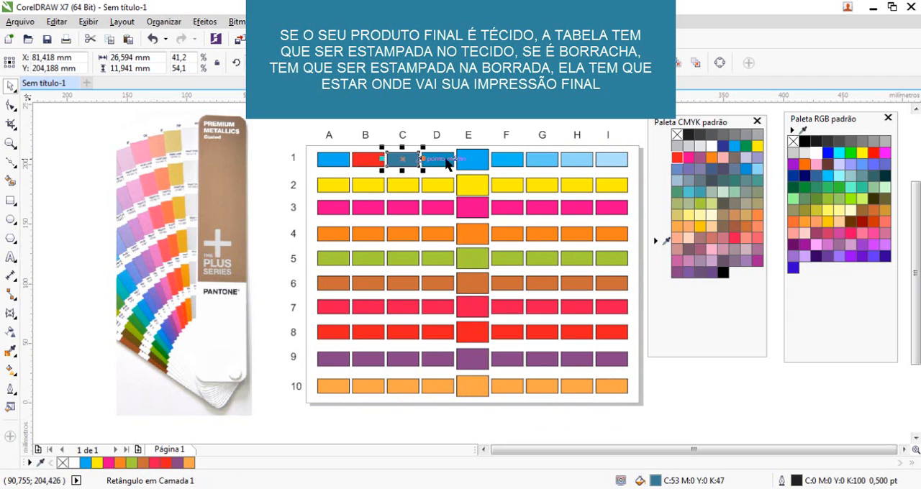
pyautogui.click(712, 157)
pyautogui.click(438, 160)
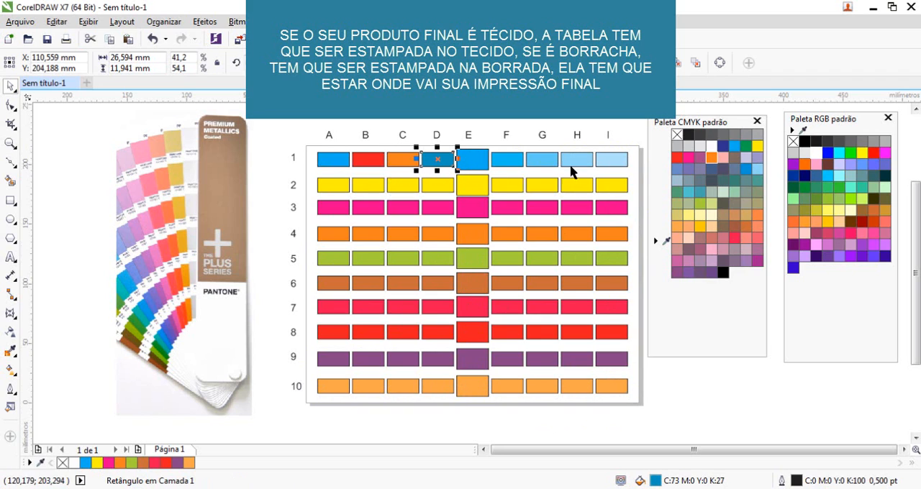
pyautogui.click(722, 146)
# Fill the row 1 swatches in columns E to I with pinkish red, golden yellow (C:0 M:20 Y:100 K:0), turquoise, purple (C:20 M:80 Y:0 K:20) and green.
pyautogui.click(472, 160)
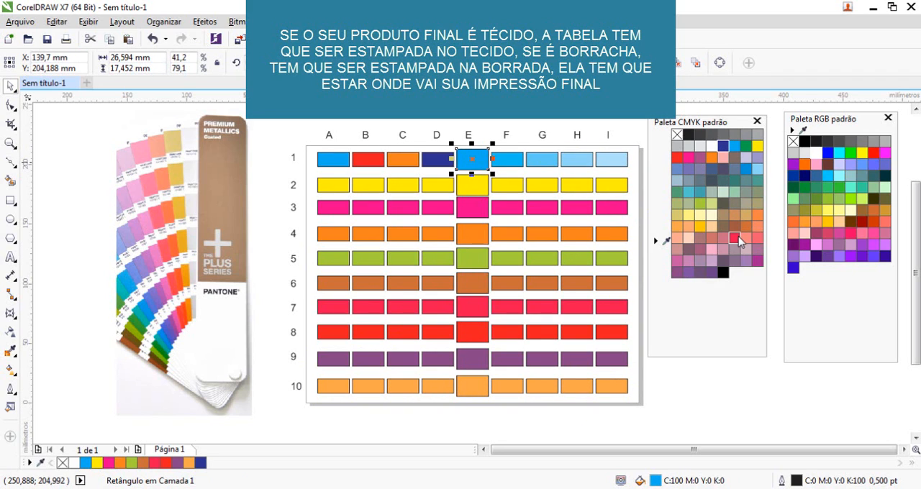
pyautogui.click(735, 238)
pyautogui.click(516, 161)
pyautogui.click(695, 223)
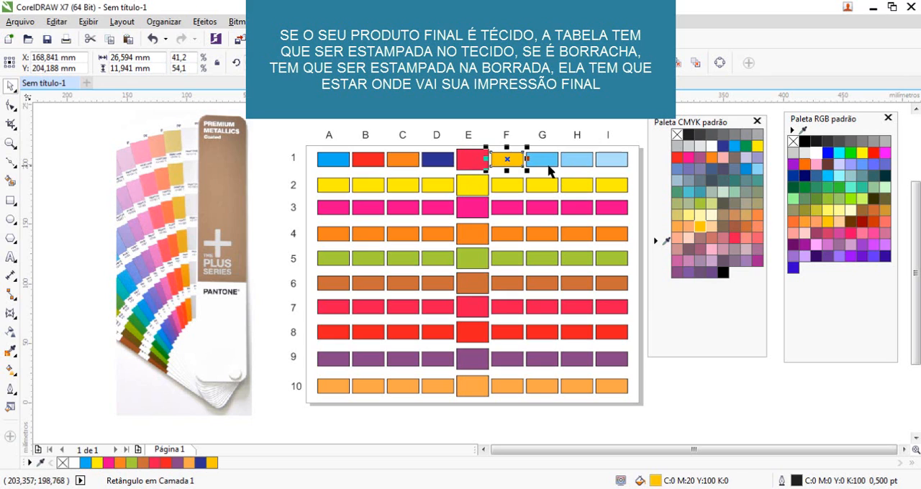
pyautogui.click(542, 161)
pyautogui.click(688, 192)
pyautogui.click(589, 168)
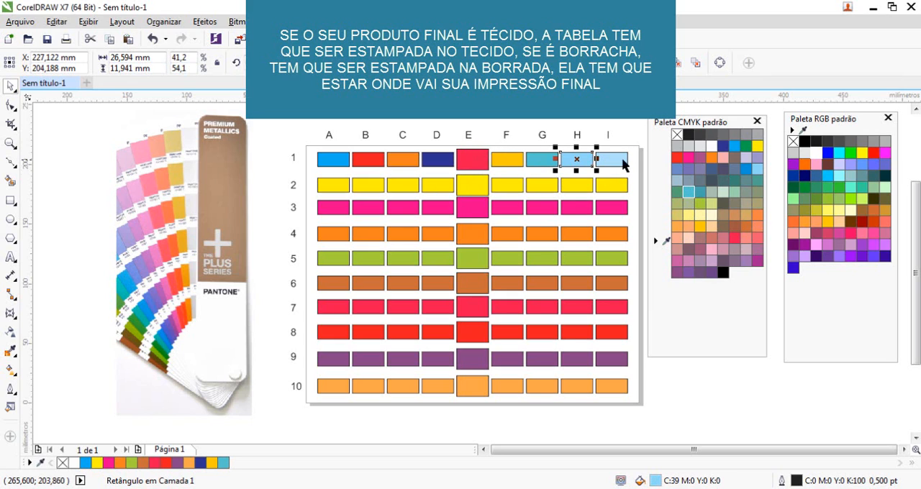
pyautogui.click(697, 157)
pyautogui.click(611, 159)
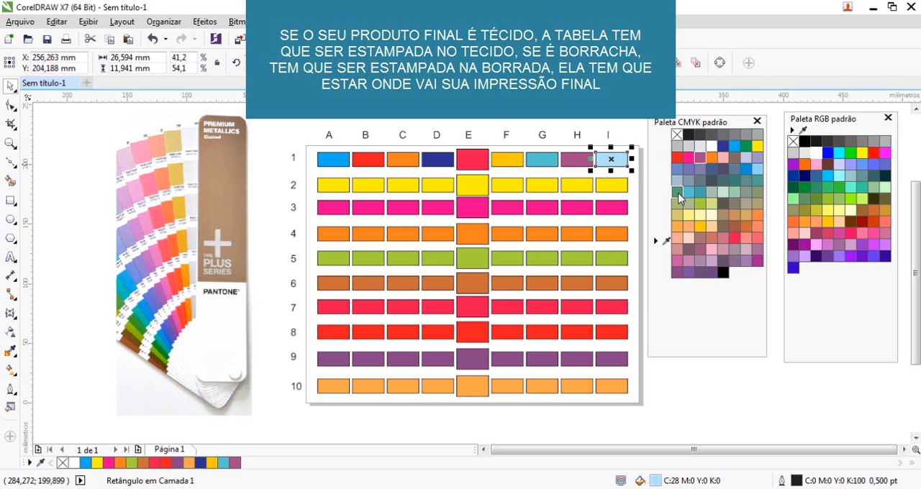
pyautogui.click(678, 192)
pyautogui.click(330, 185)
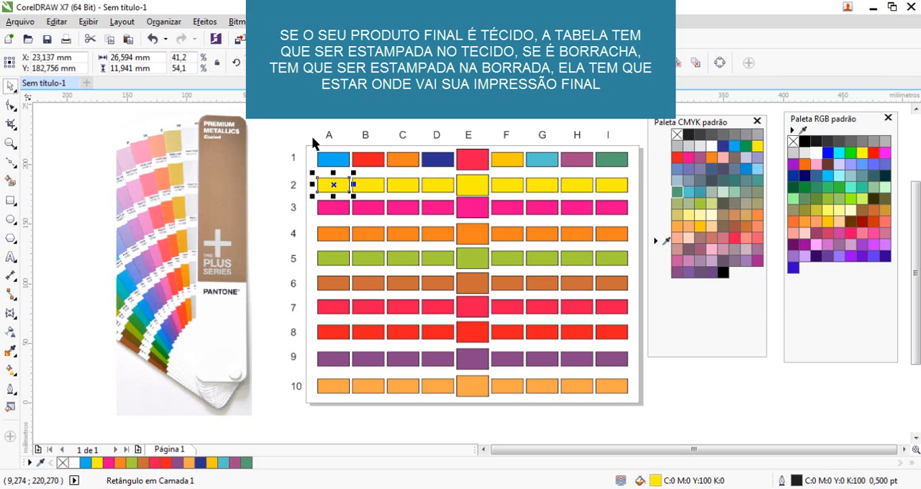
pyautogui.moveTo(273, 128); pyautogui.dragTo(642, 423)
pyautogui.click(486, 129)
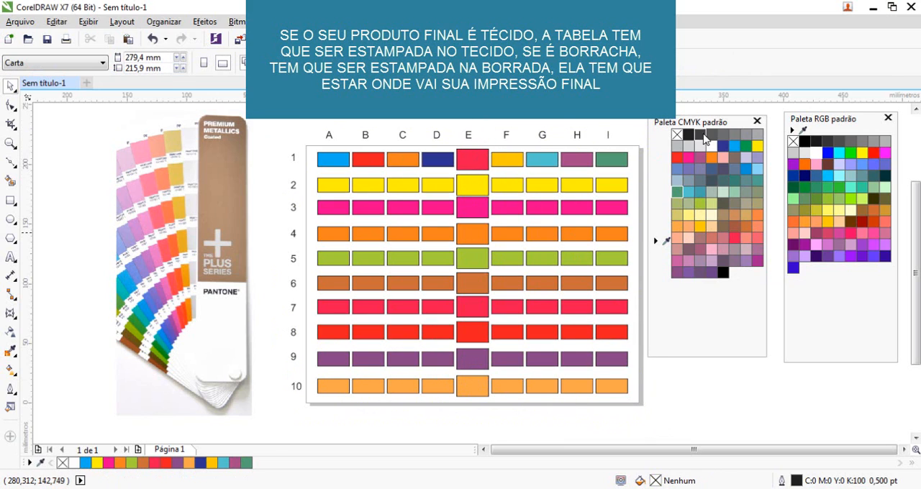
pyautogui.click(837, 121)
# Copy the purple swatch in row 1, column H, into a new document.
pyautogui.click(585, 165)
pyautogui.click(87, 83)
pyautogui.hotkey('ctrl', 'v')
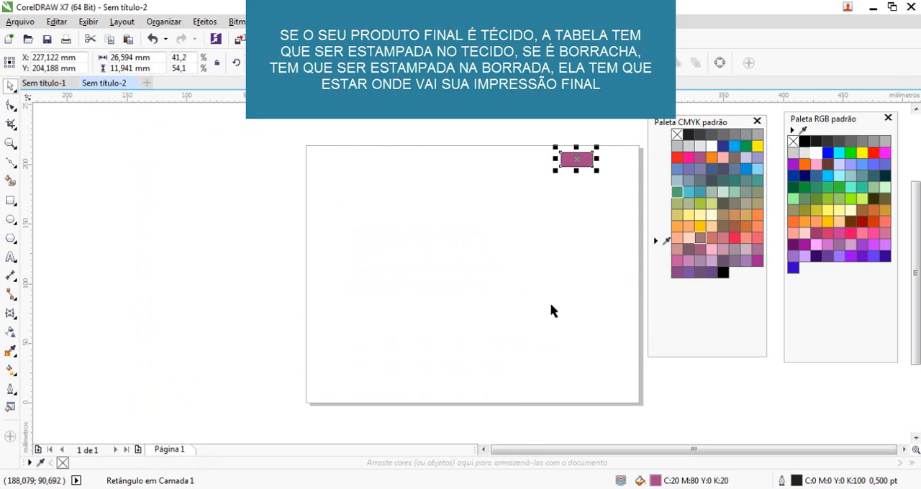
# Draw three overlapping ellipses, the smallest about 110 by 93 mm, and fill that one with the swatch's purple, C:20 M:80 Y:0 K:20.
pyautogui.click(12, 220)
pyautogui.moveTo(187, 147); pyautogui.dragTo(423, 357)
pyautogui.moveTo(279, 239); pyautogui.dragTo(520, 424)
pyautogui.moveTo(381, 201); pyautogui.dragTo(523, 321)
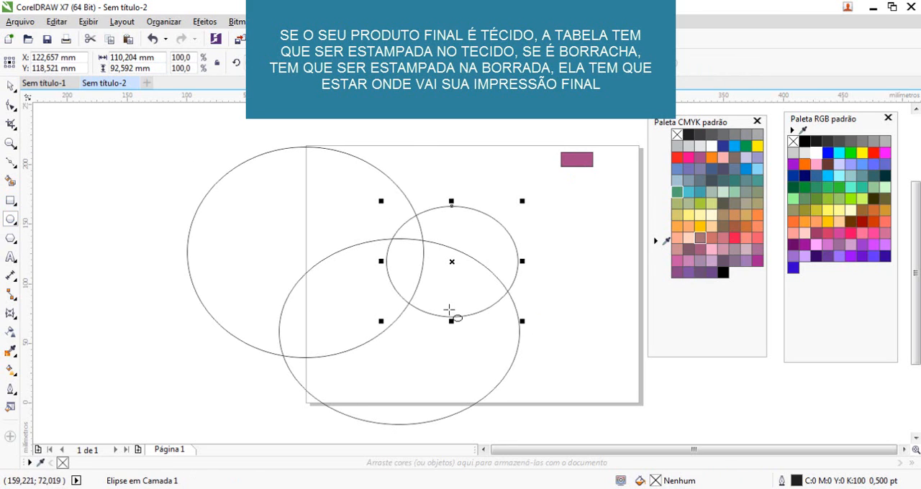
pyautogui.press('space')
pyautogui.click(572, 168)
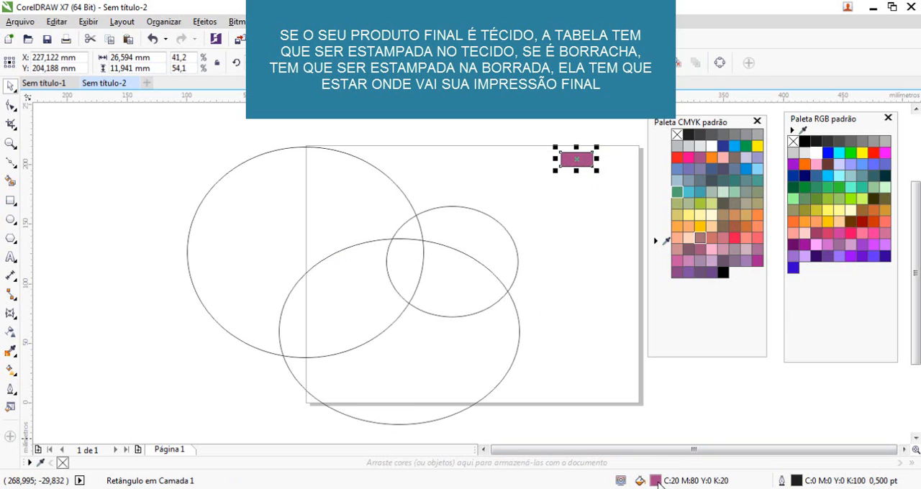
pyautogui.moveTo(623, 443); pyautogui.dragTo(473, 235)
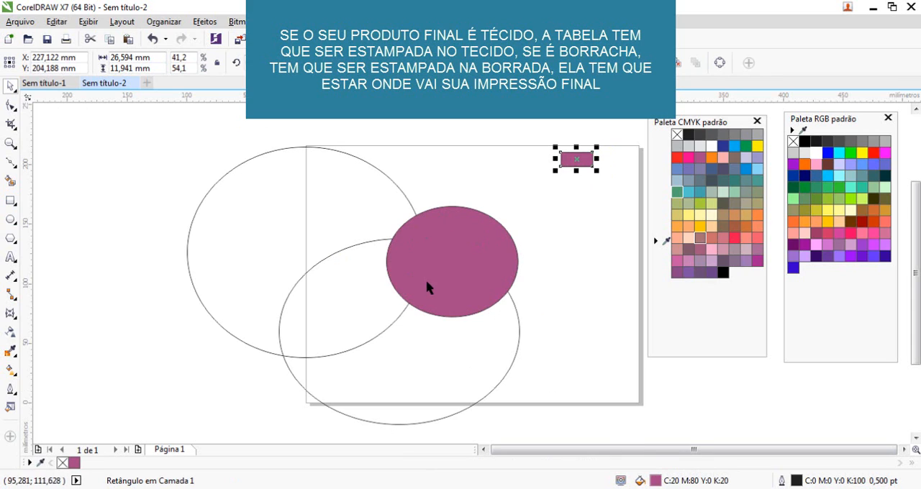
# Close the second document, Sem título-2, to return to the colour chart.
pyautogui.click(133, 84)
pyautogui.click(464, 274)
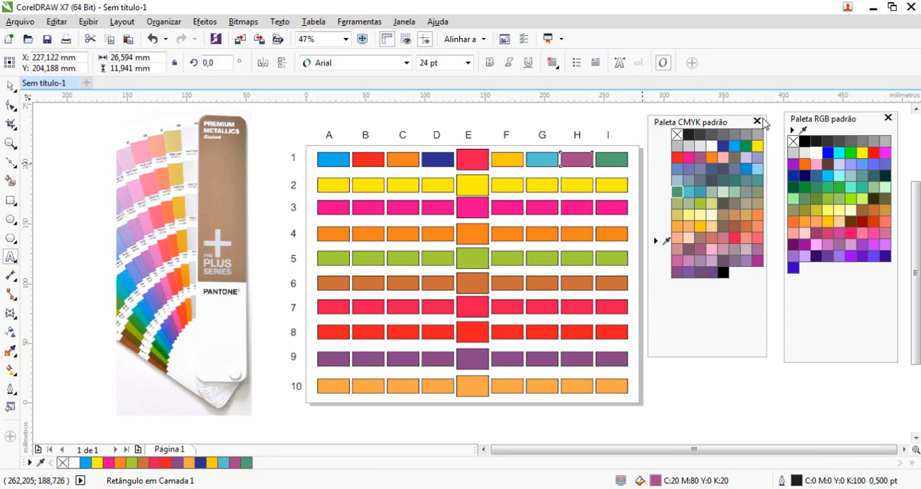
# Dock the floating RGB palette beside the drawing area and close the floating CMYK palette.
pyautogui.moveTo(818, 123); pyautogui.dragTo(915, 122)
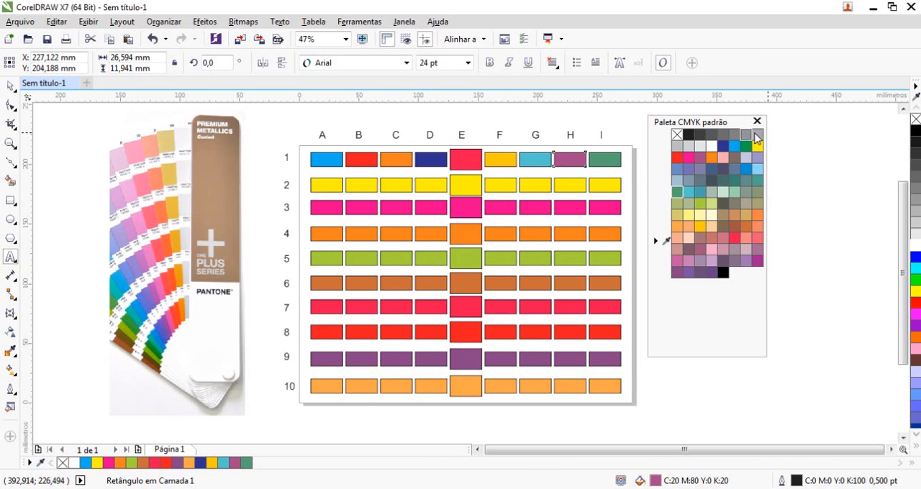
pyautogui.click(757, 122)
# Delete the whole colour chart with its labels and the Pantone fan image.
pyautogui.click(11, 85)
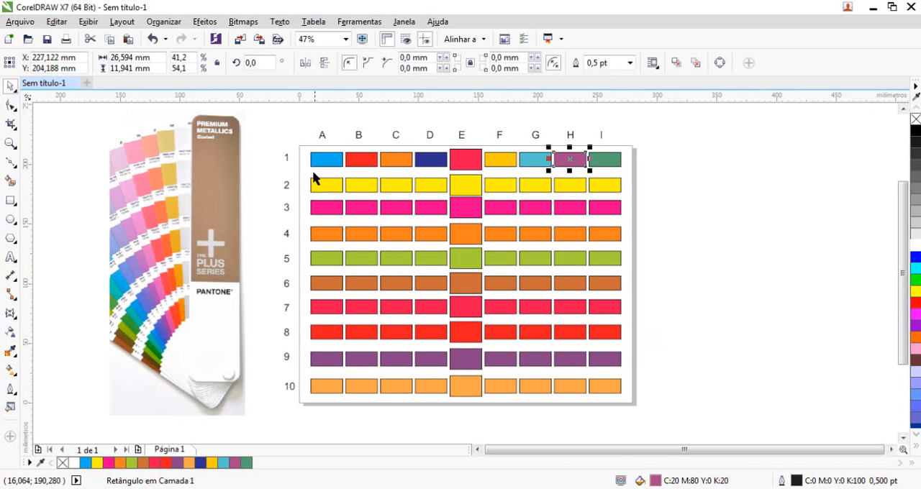
pyautogui.moveTo(295, 121); pyautogui.dragTo(715, 429)
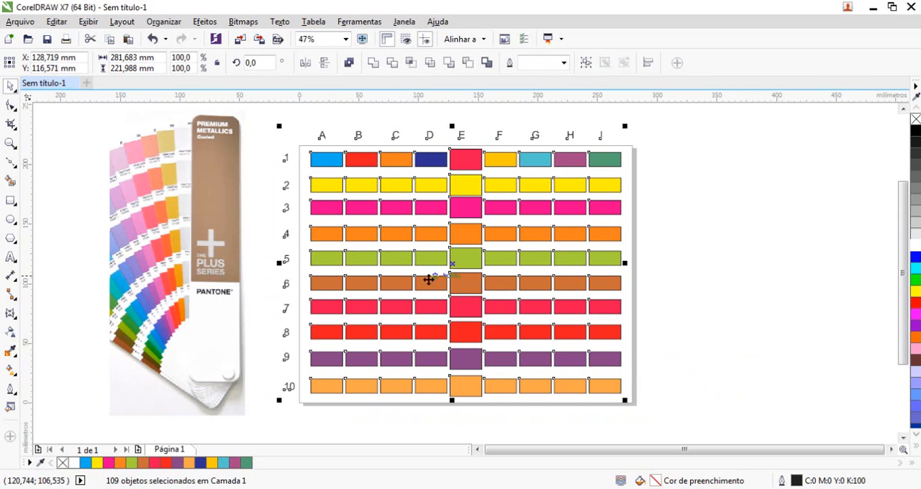
pyautogui.press('Delete')
pyautogui.click(205, 203)
pyautogui.press('Delete')
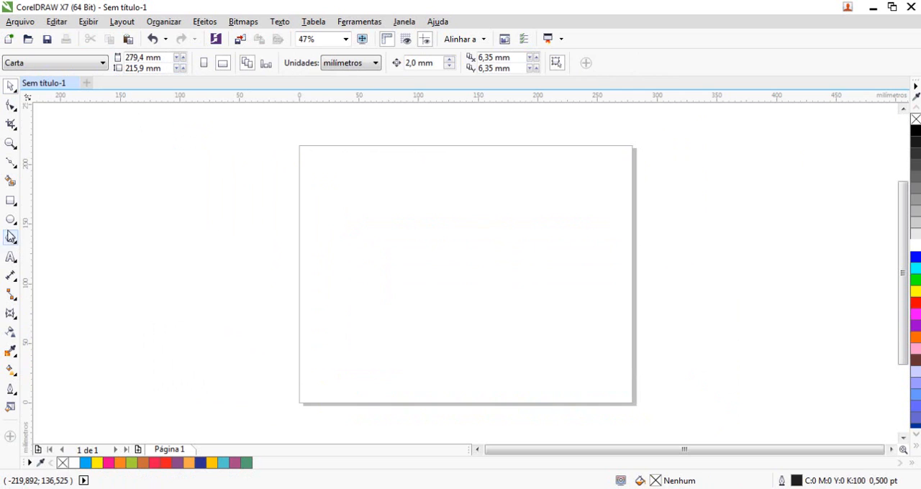
# Draw a circle about 187 mm across on the page and an ellipse about 101 by 77 mm outside it.
pyautogui.click(10, 221)
pyautogui.moveTo(325, 168); pyautogui.dragTo(548, 392)
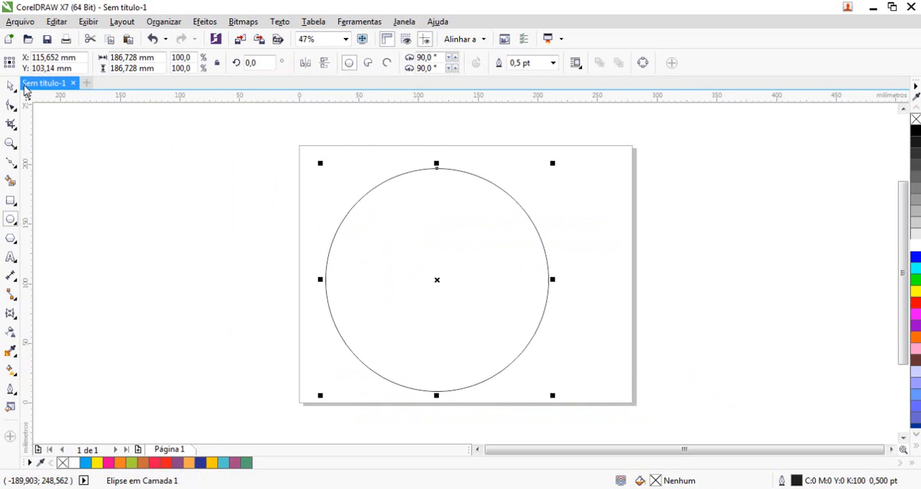
pyautogui.moveTo(128, 165); pyautogui.dragTo(248, 257)
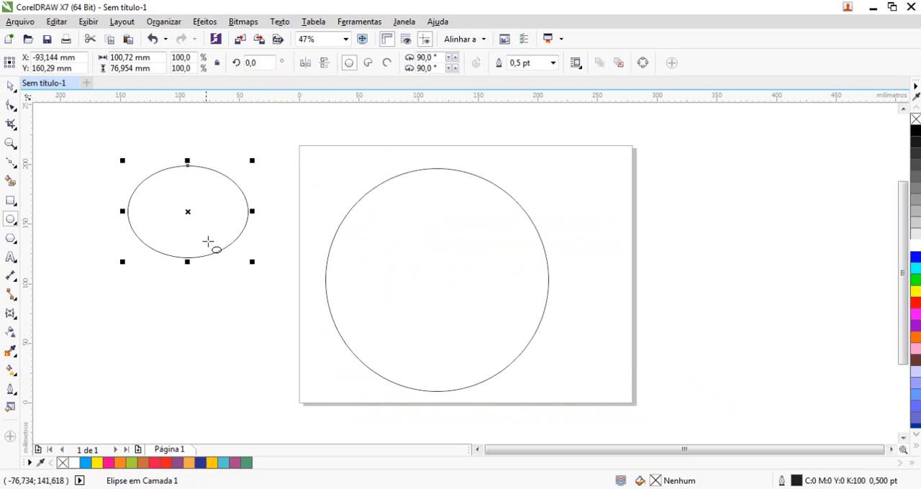
# Fill the small ellipse with neon red (Vermelho-néon) and enlarge it to about 151 by 115 mm.
pyautogui.click(10, 88)
pyautogui.click(154, 463)
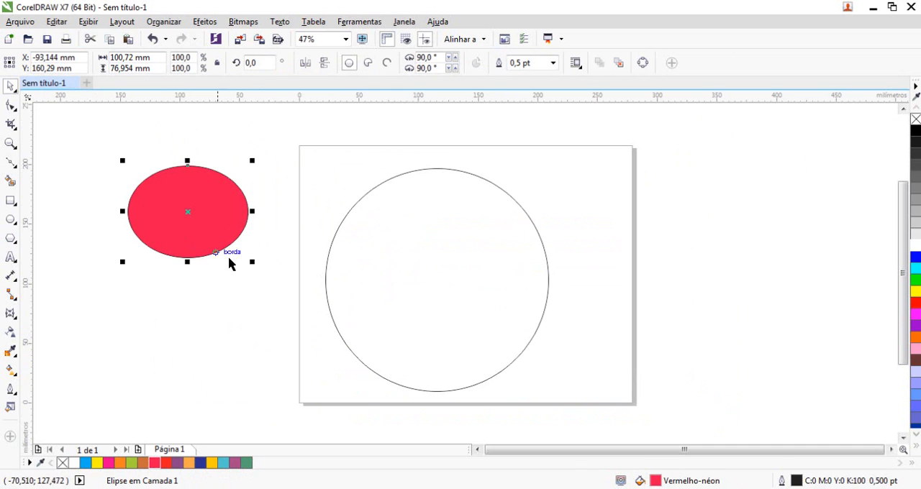
pyautogui.click(282, 302)
pyautogui.click(216, 234)
pyautogui.moveTo(252, 261); pyautogui.dragTo(310, 306)
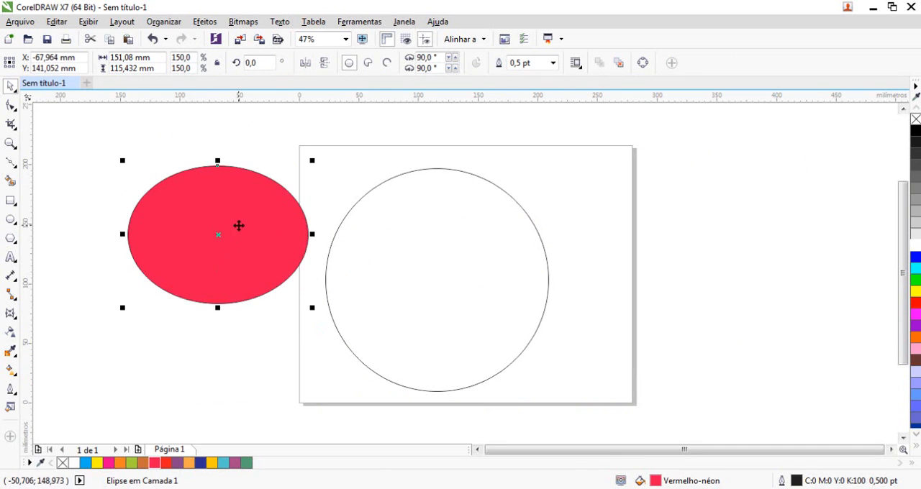
# Place the red ellipse inside the large circle as a PowerClip and shift the circle slightly towards the page centre.
pyautogui.click(204, 21)
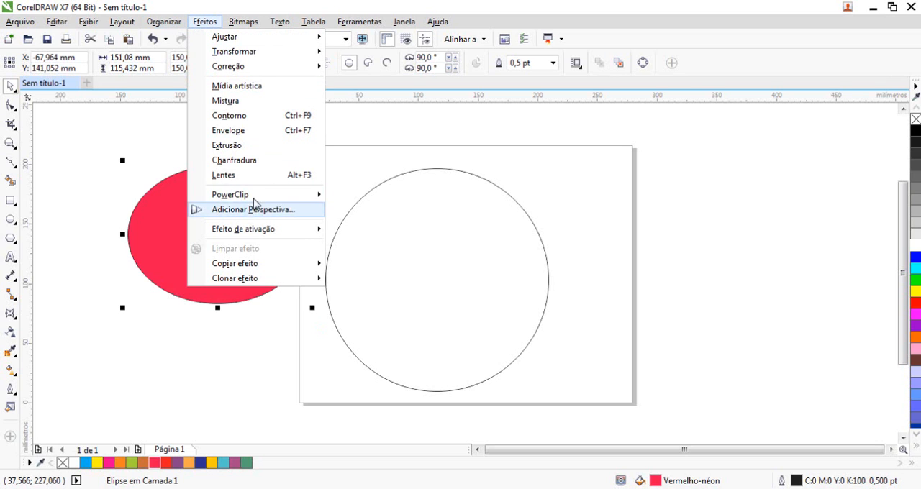
pyautogui.moveTo(310, 195)
pyautogui.click(378, 197)
pyautogui.click(536, 322)
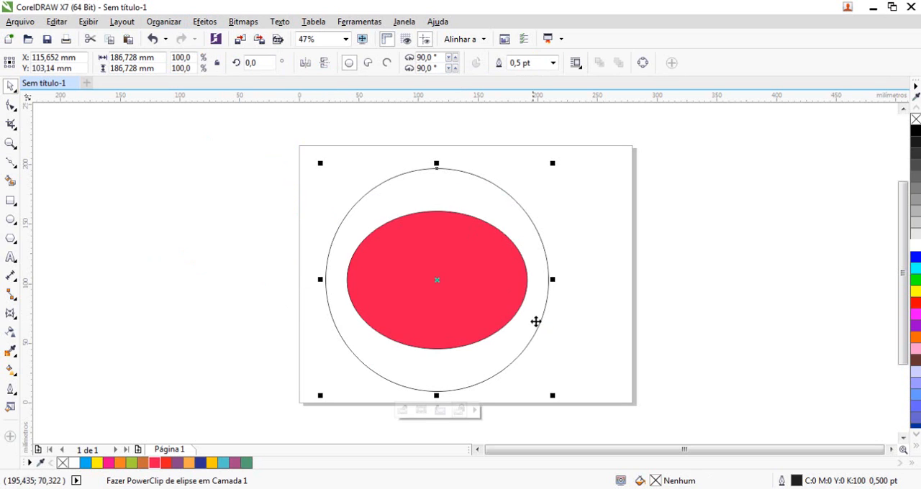
pyautogui.moveTo(507, 315); pyautogui.dragTo(525, 300)
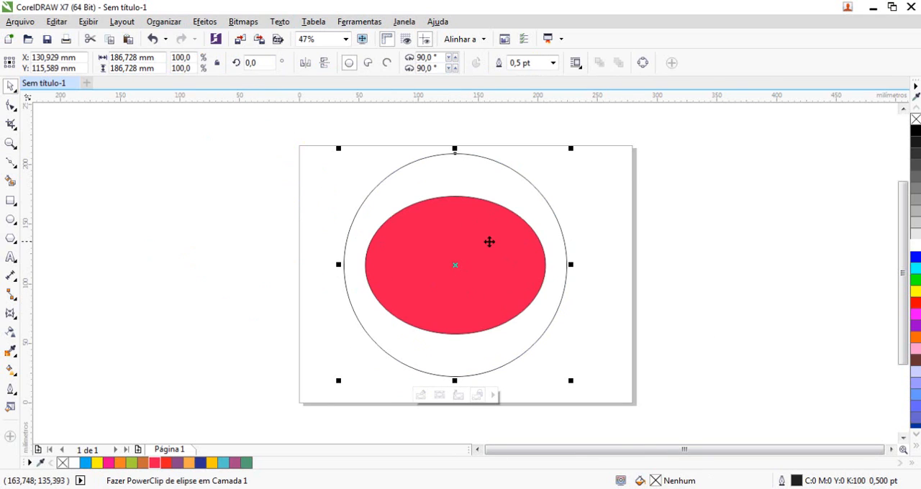
pyautogui.click(243, 22)
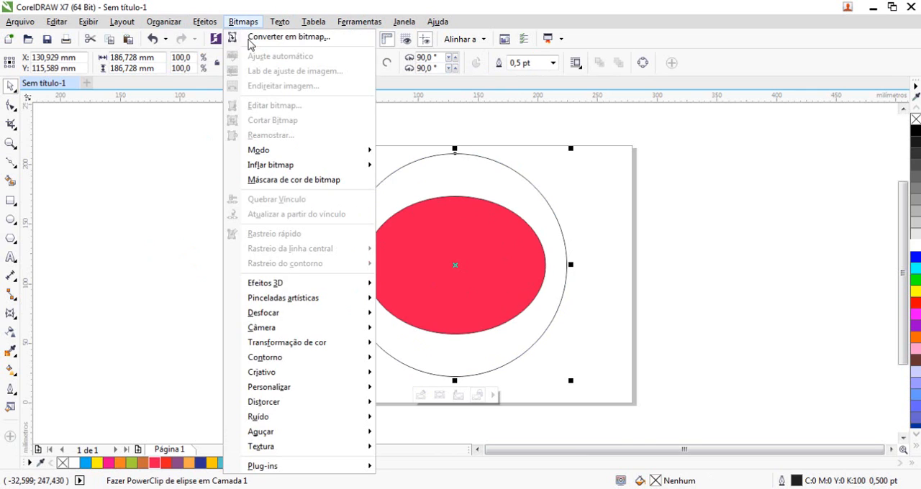
pyautogui.click(261, 44)
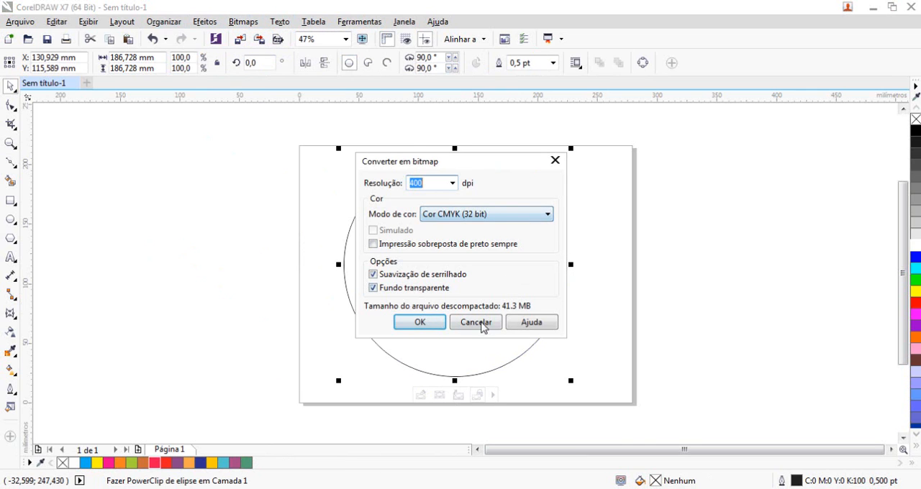
pyautogui.click(477, 324)
pyautogui.click(597, 196)
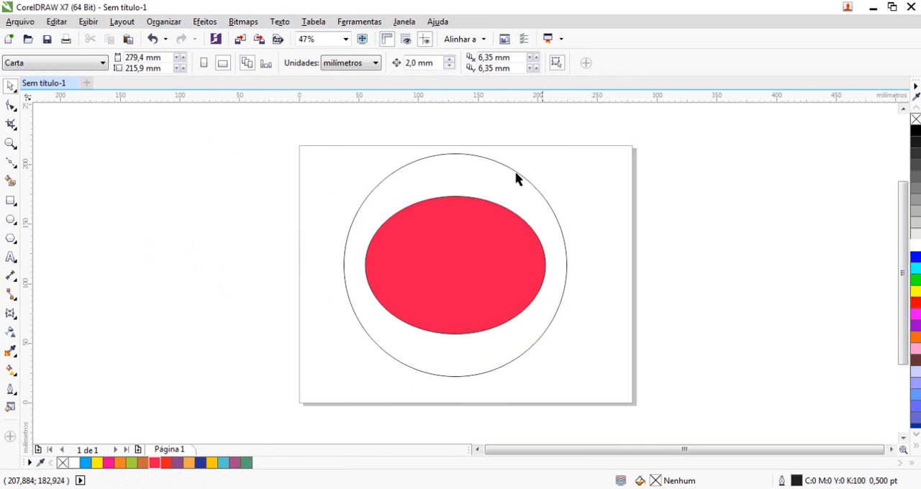
# Move the PowerClip circle slightly and convert it to a 400 dpi CMYK (32 bit) bitmap with anti-aliasing and a transparent background.
pyautogui.click(469, 257)
pyautogui.moveTo(479, 265); pyautogui.dragTo(497, 269)
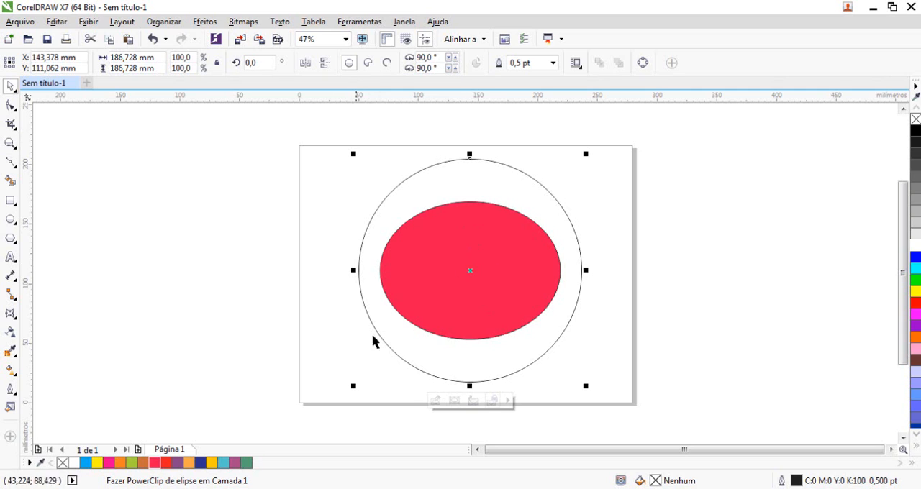
pyautogui.click(242, 22)
pyautogui.click(302, 33)
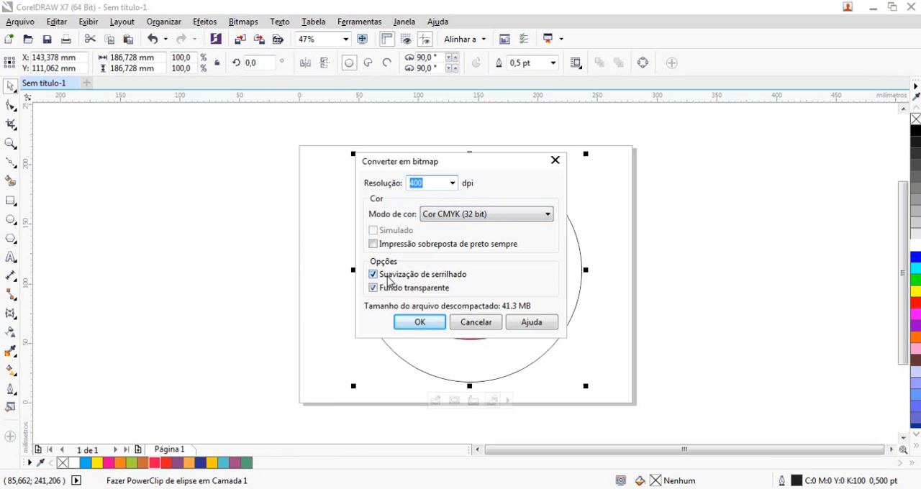
pyautogui.click(420, 323)
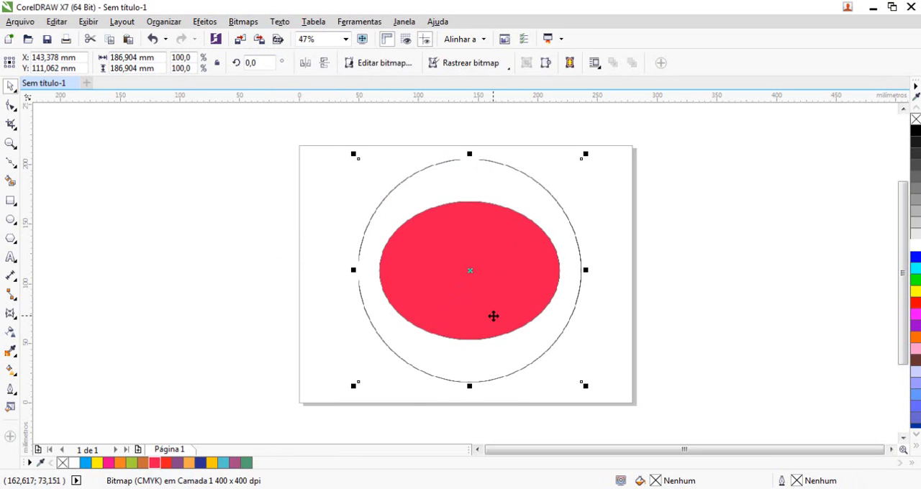
# Undo the bitmap conversion and delete the PowerClip circle with its red ellipse.
pyautogui.hotkey('ctrl', 'z')
pyautogui.press('Escape')
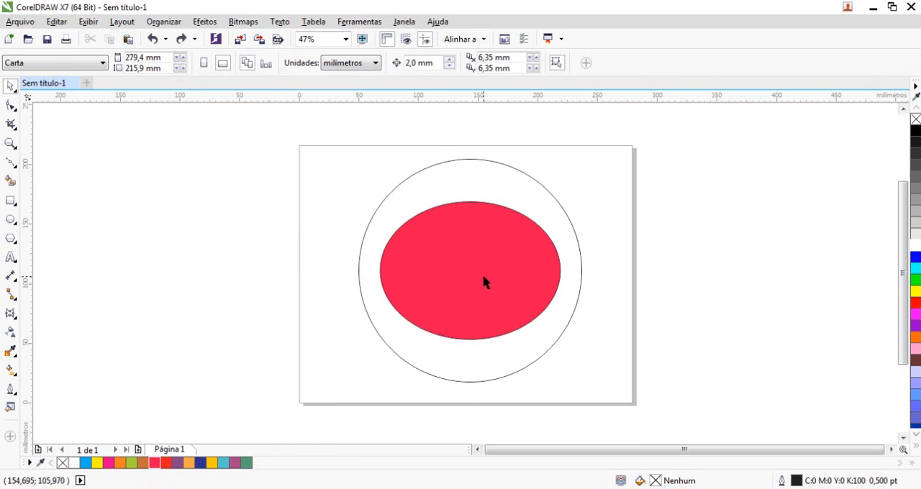
pyautogui.click(463, 238)
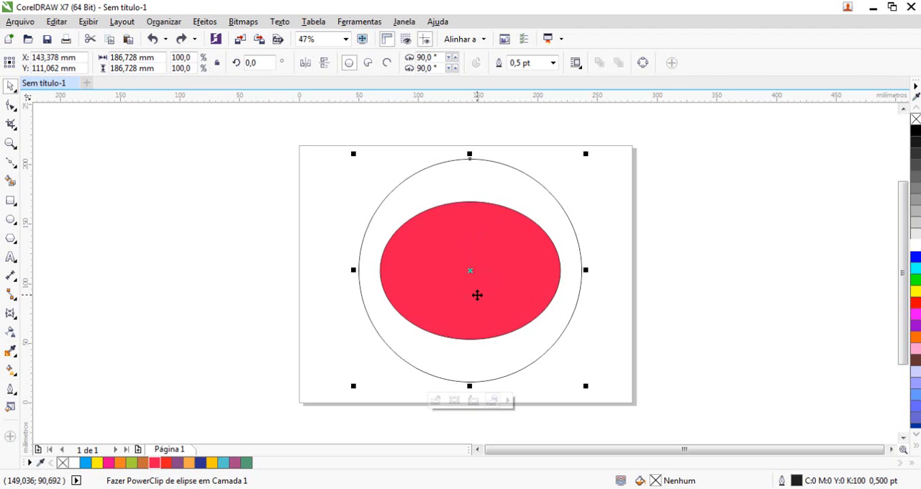
pyautogui.press('Delete')
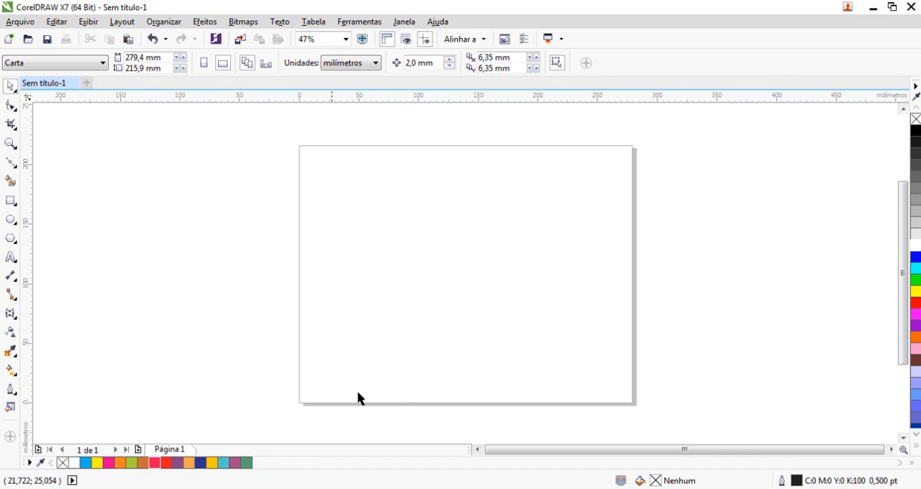
# Undo the demonstration shapes and the earlier deletions to restore the colour chart and the Pantone fan image.
pyautogui.hotkey('ctrl', 'z')
pyautogui.hotkey('ctrl', 'z')
pyautogui.hotkey('ctrl', 'z')
pyautogui.hotkey('ctrl', 'z')
pyautogui.hotkey('ctrl', 'z')
pyautogui.hotkey('ctrl', 'z')
pyautogui.hotkey('ctrl', 'z')
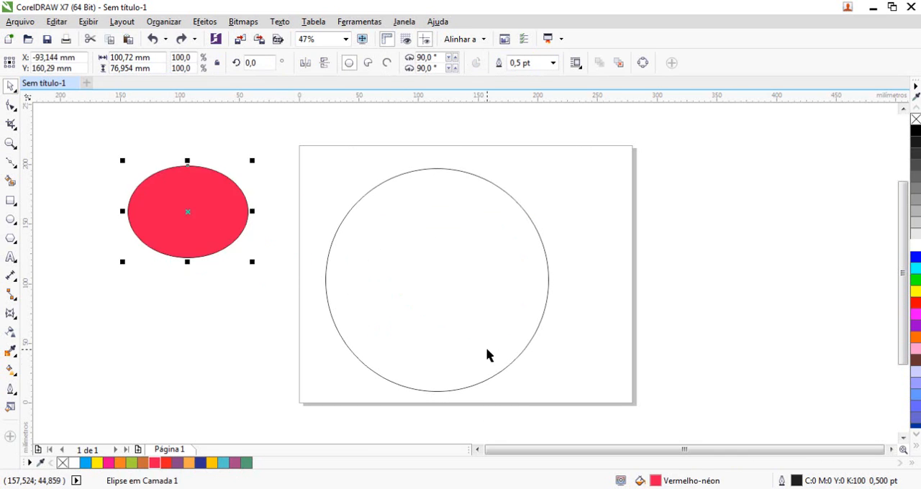
pyautogui.hotkey('ctrl', 'z')
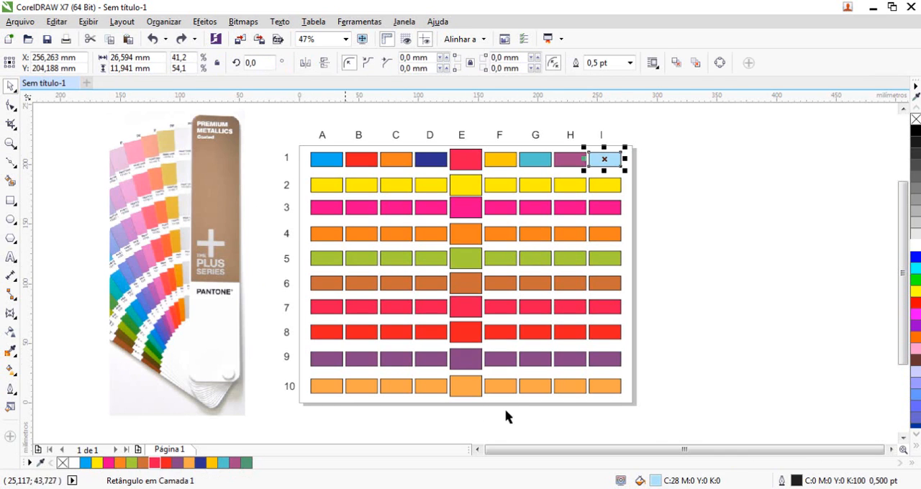